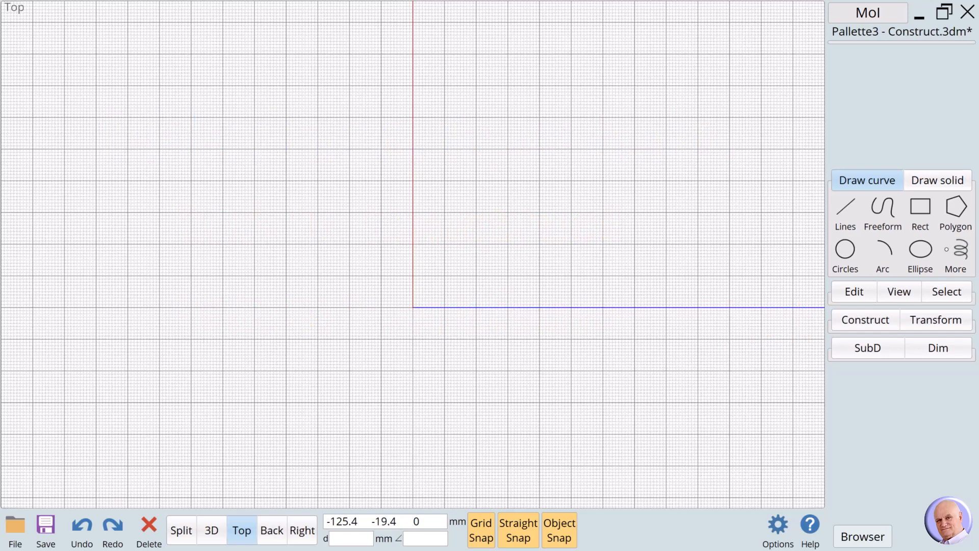
# - Subtract the spiky sun curve and the flower curve from the 2D circle in the DIFF row with Boolean Difference
pyautogui.click(861, 325)
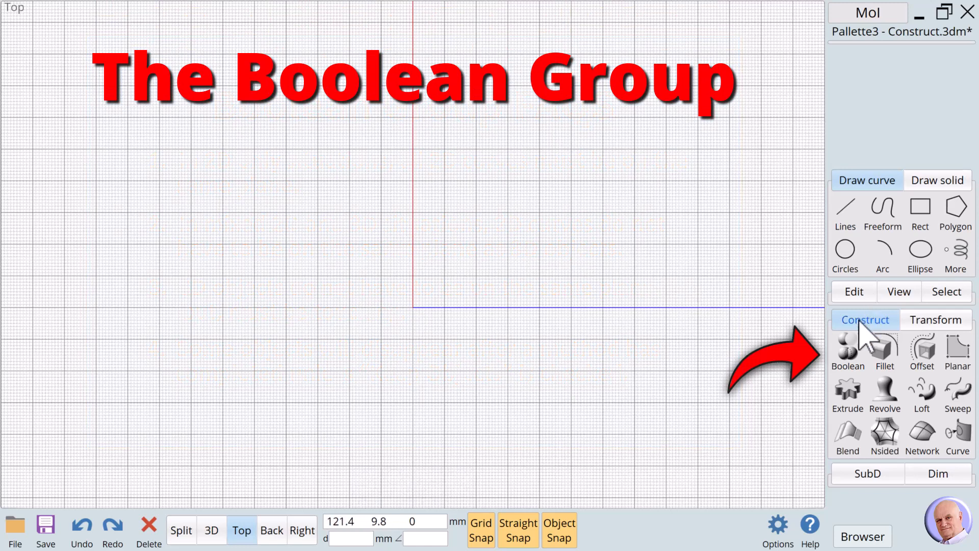
pyautogui.click(842, 347)
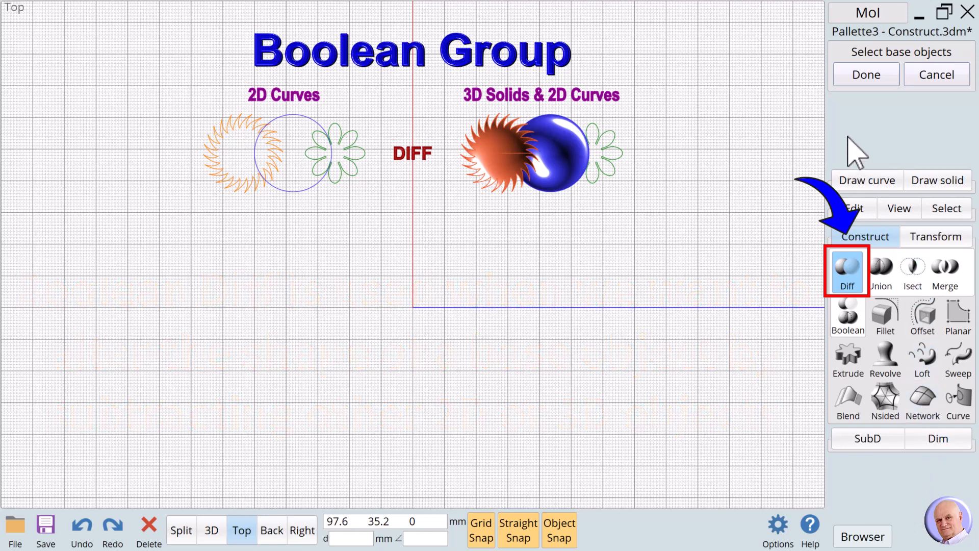
pyautogui.click(847, 266)
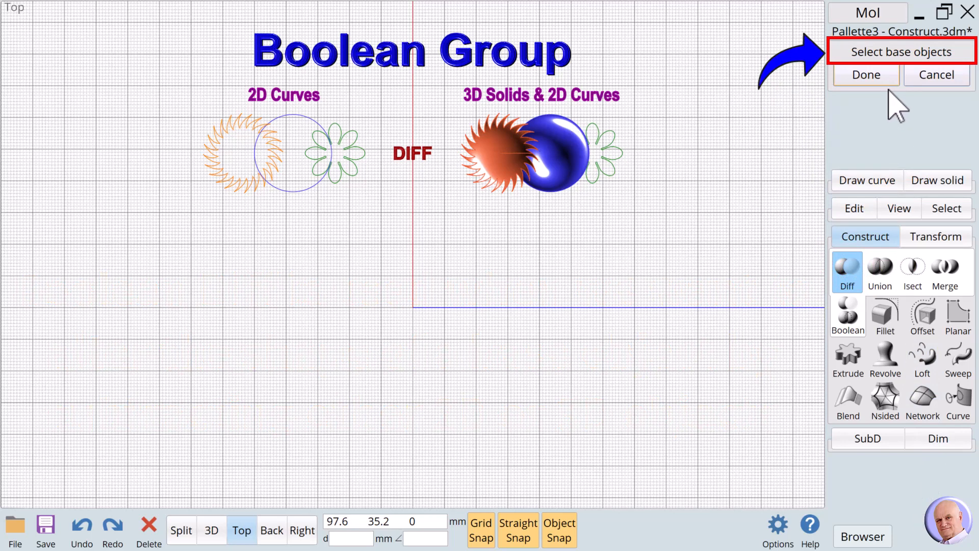
pyautogui.click(302, 192)
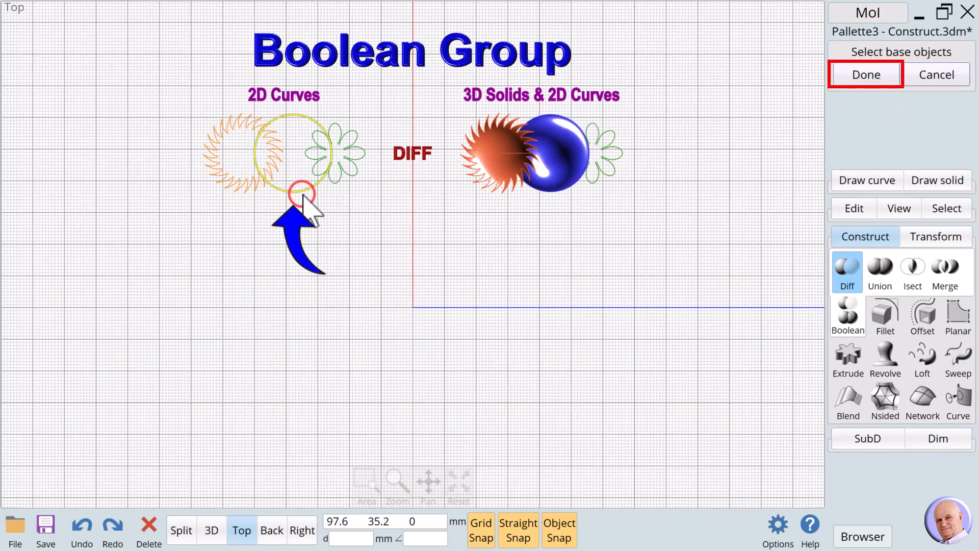
pyautogui.click(847, 74)
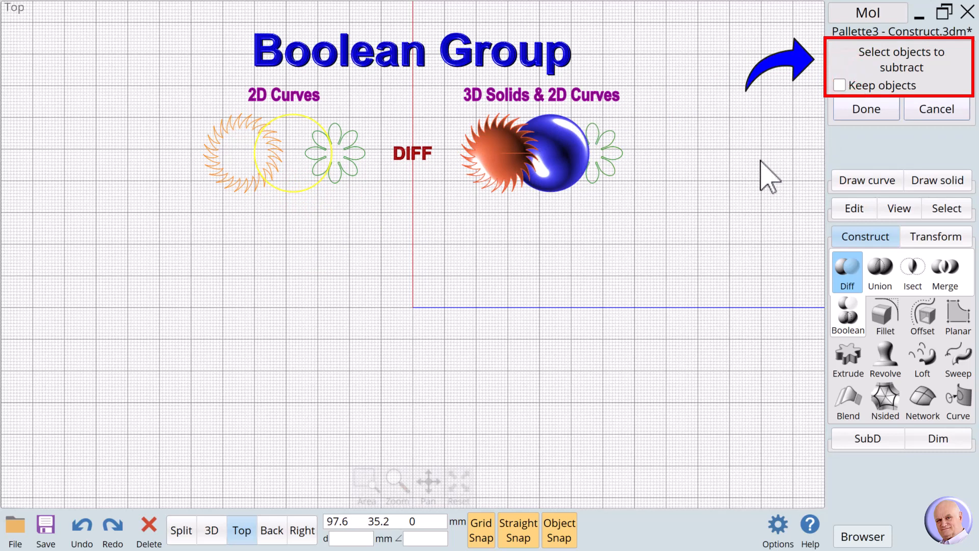
pyautogui.click(241, 190)
pyautogui.click(336, 180)
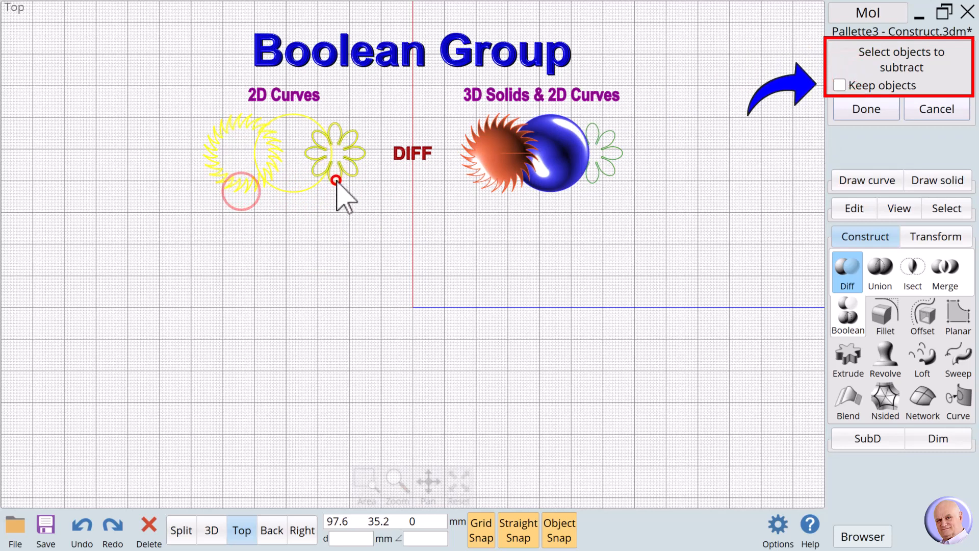
pyautogui.click(862, 111)
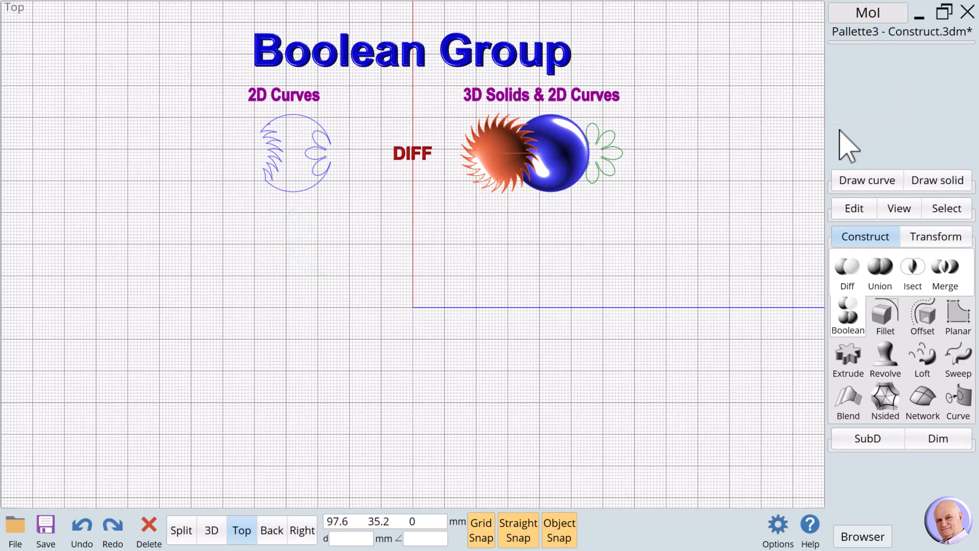
# - Subtract the spiky red solid and the green flower curve from the blue sphere in the DIFF row with Boolean Difference
pyautogui.click(848, 270)
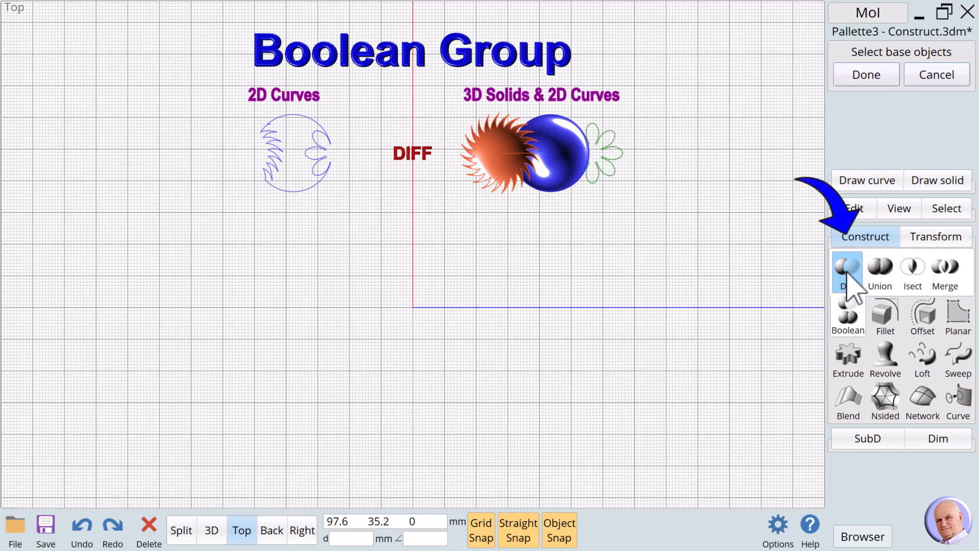
pyautogui.click(562, 161)
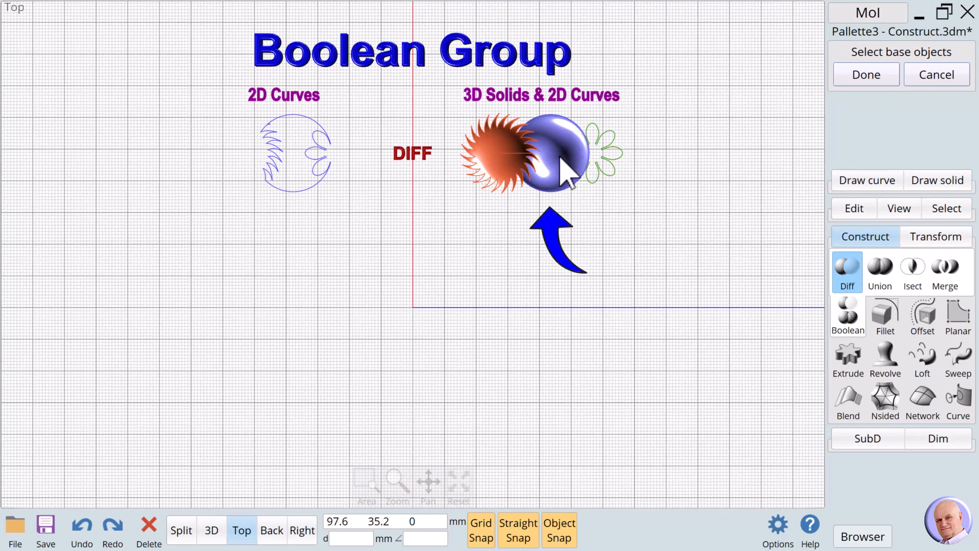
pyautogui.click(561, 158)
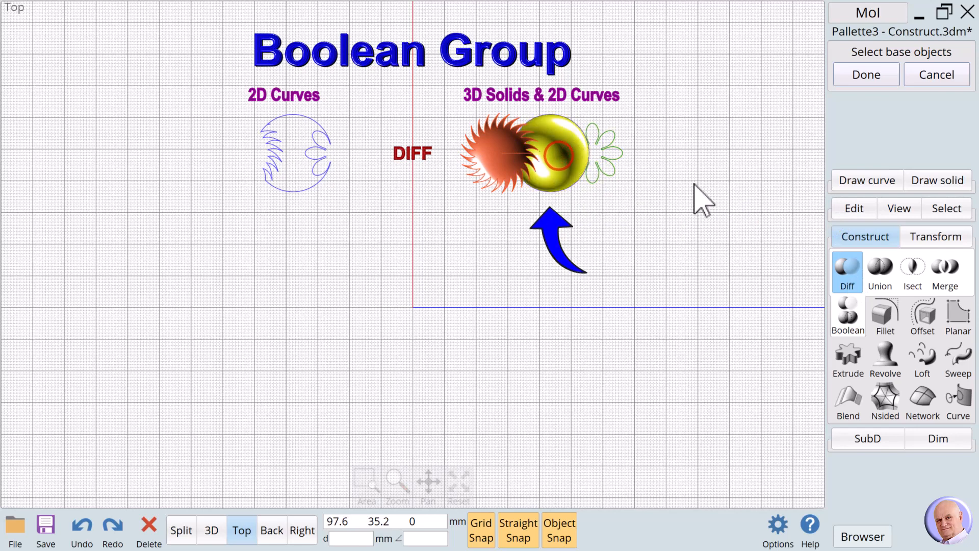
pyautogui.click(854, 75)
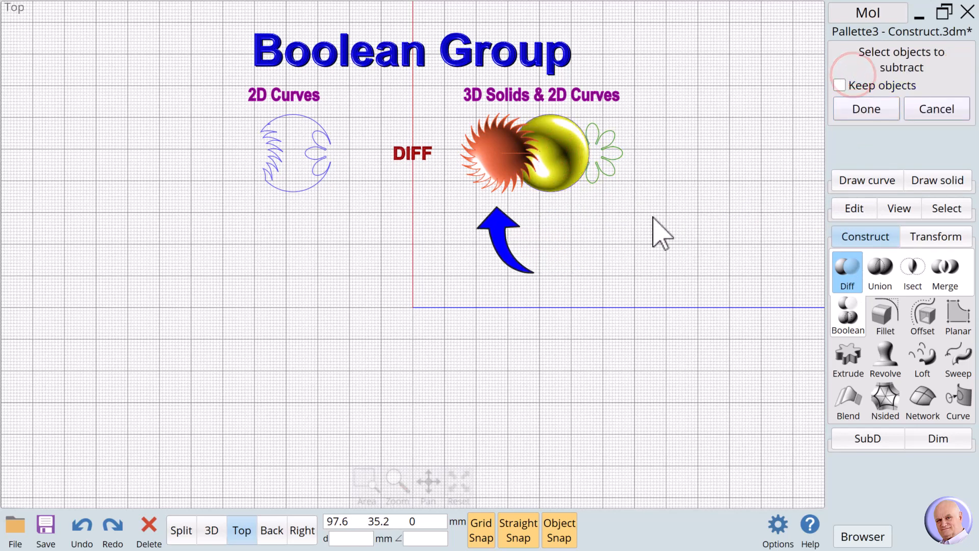
pyautogui.click(491, 152)
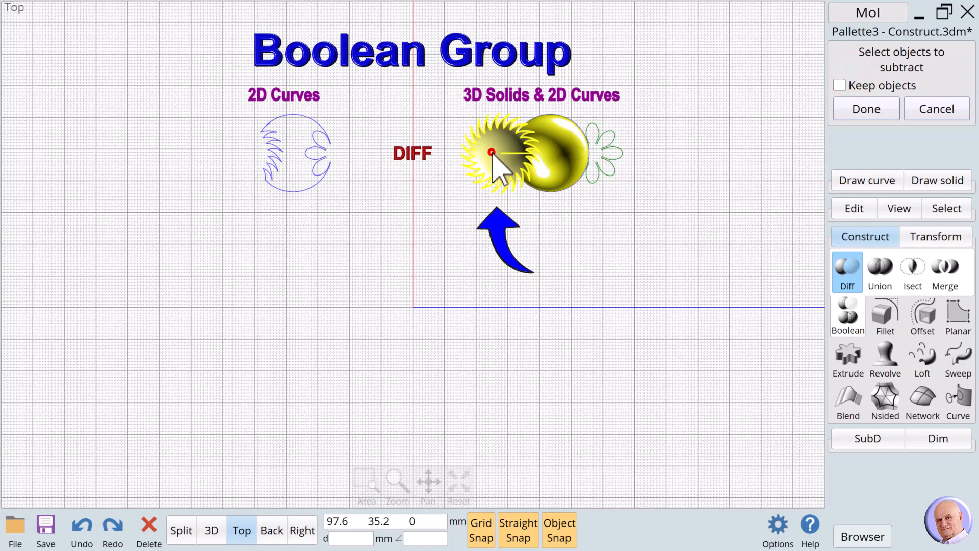
pyautogui.click(612, 175)
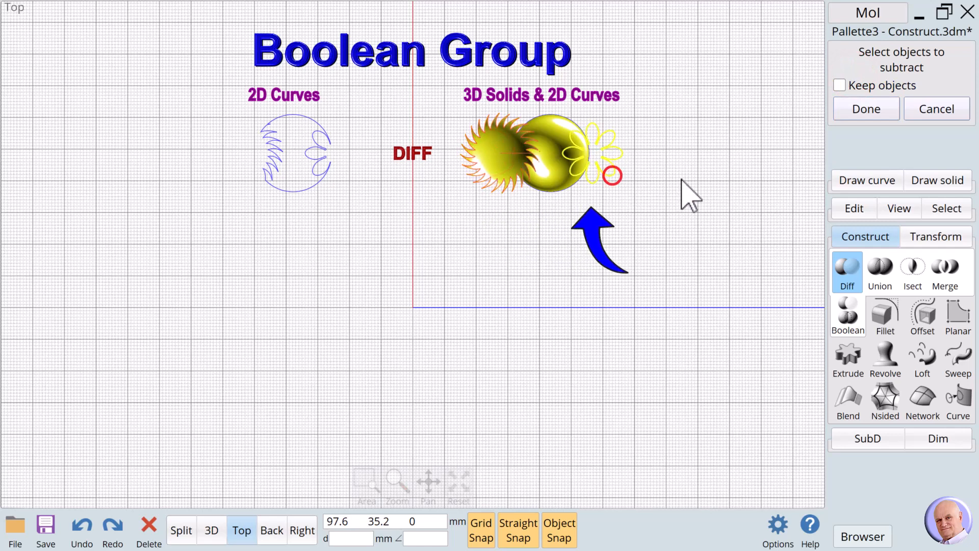
pyautogui.click(867, 113)
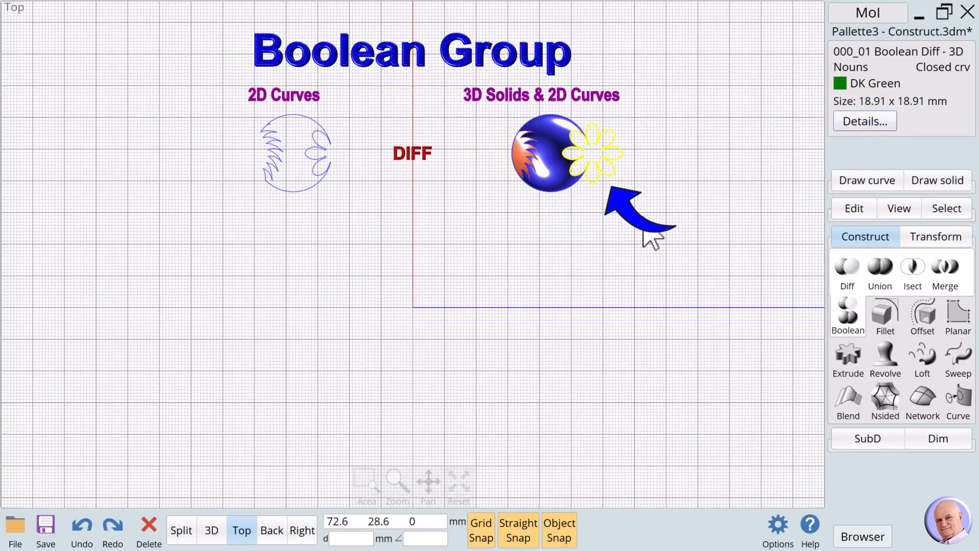
pyautogui.click(623, 204)
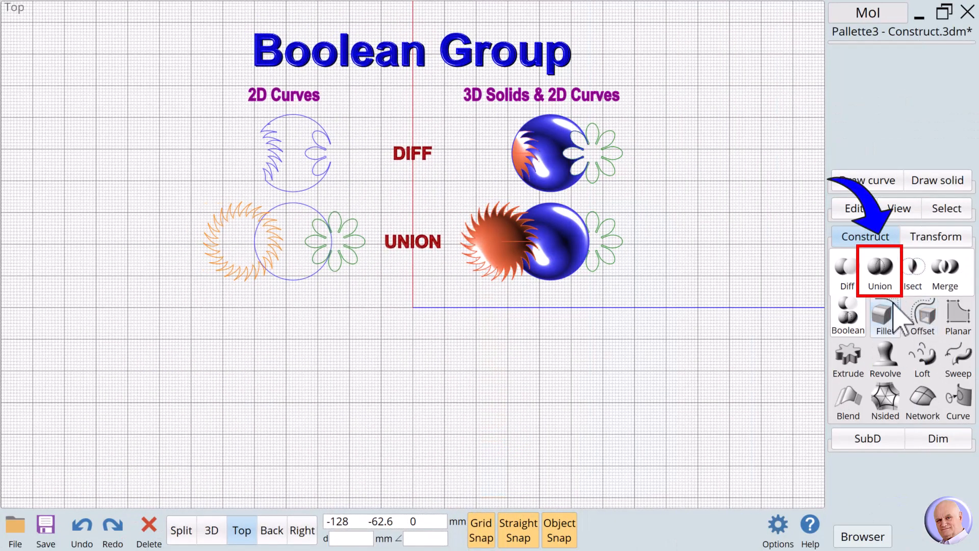
# - Combine the sun, circle and flower 2D curves in the UNION row with Boolean Union
pyautogui.click(874, 270)
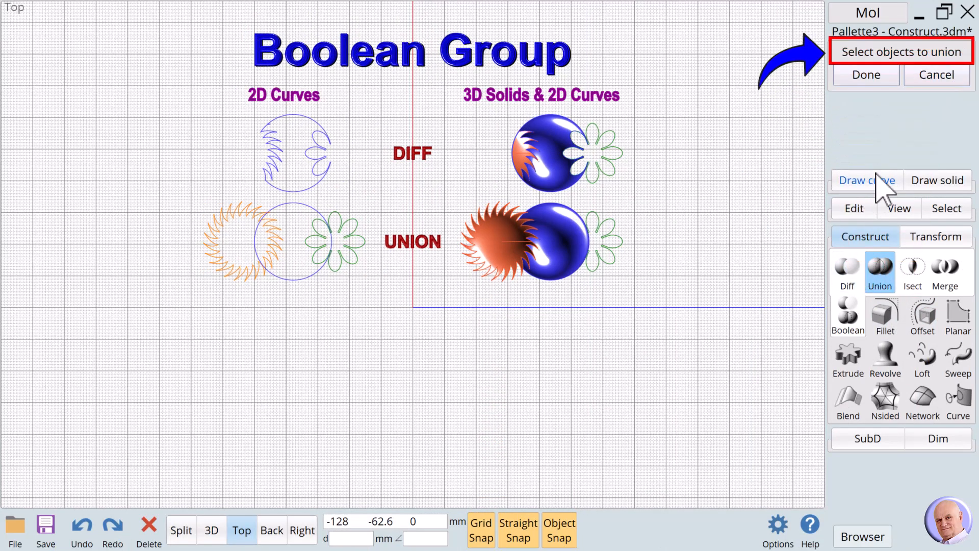
pyautogui.moveTo(176, 292); pyautogui.dragTo(377, 204)
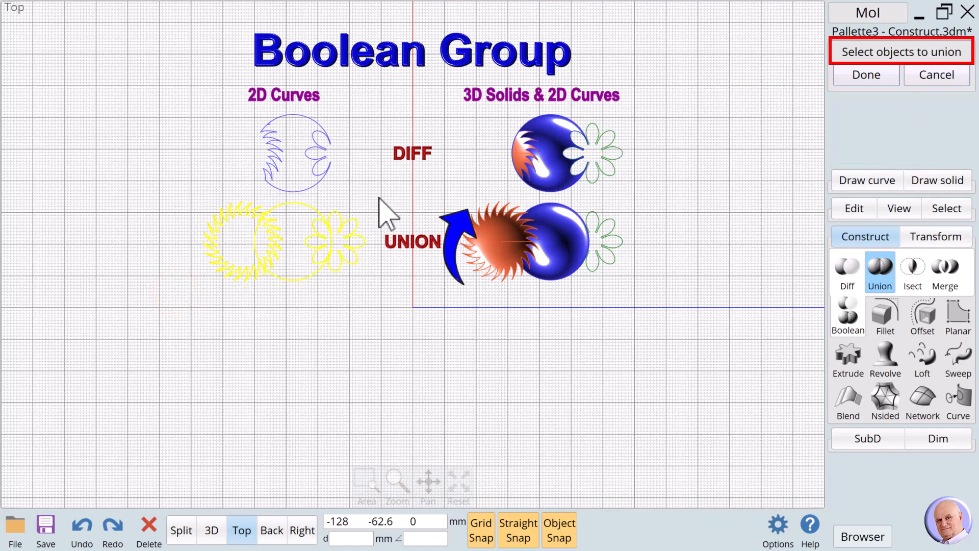
pyautogui.click(860, 78)
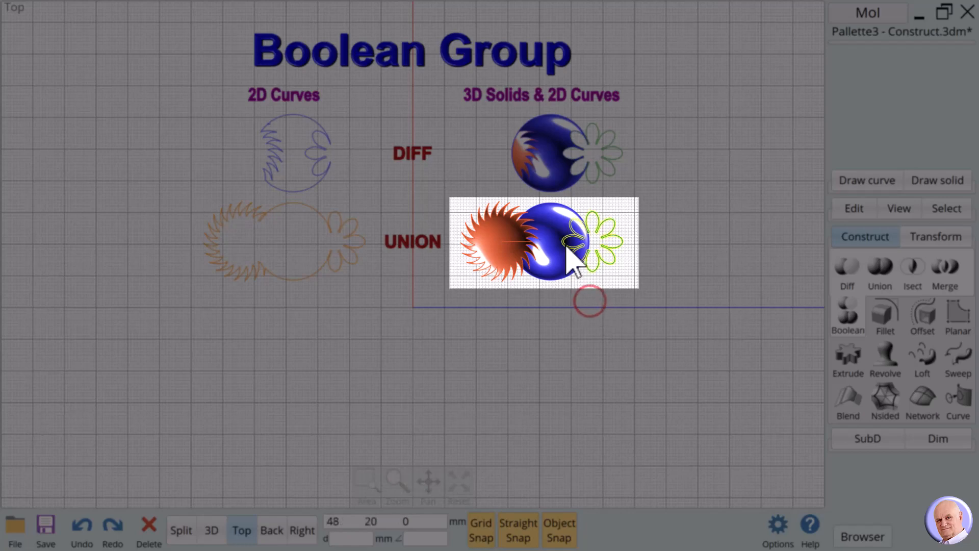
# - Select the sphere and the spiky solid in the UNION row one at a time to examine whether they are separate objects
pyautogui.click(545, 265)
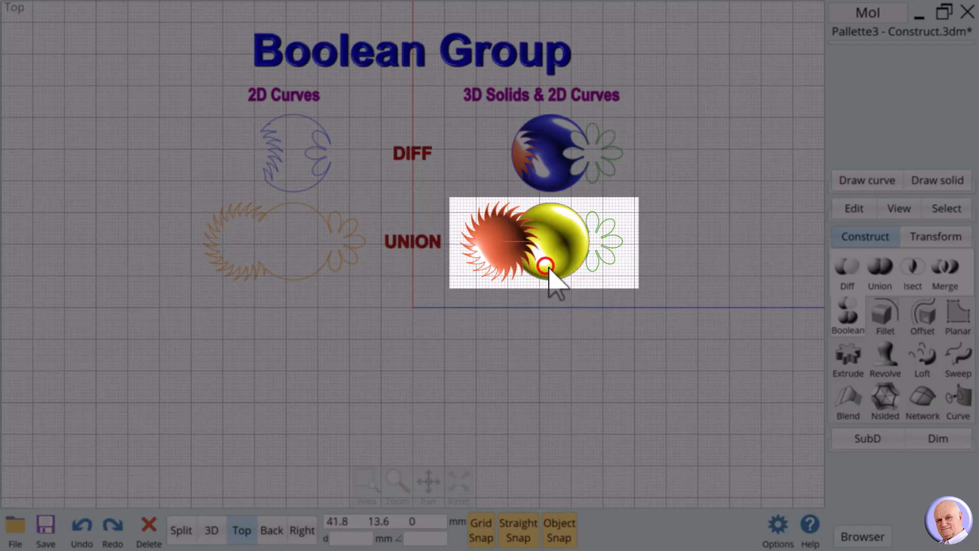
pyautogui.click(668, 294)
pyautogui.click(476, 226)
pyautogui.click(623, 296)
pyautogui.click(547, 215)
pyautogui.click(666, 267)
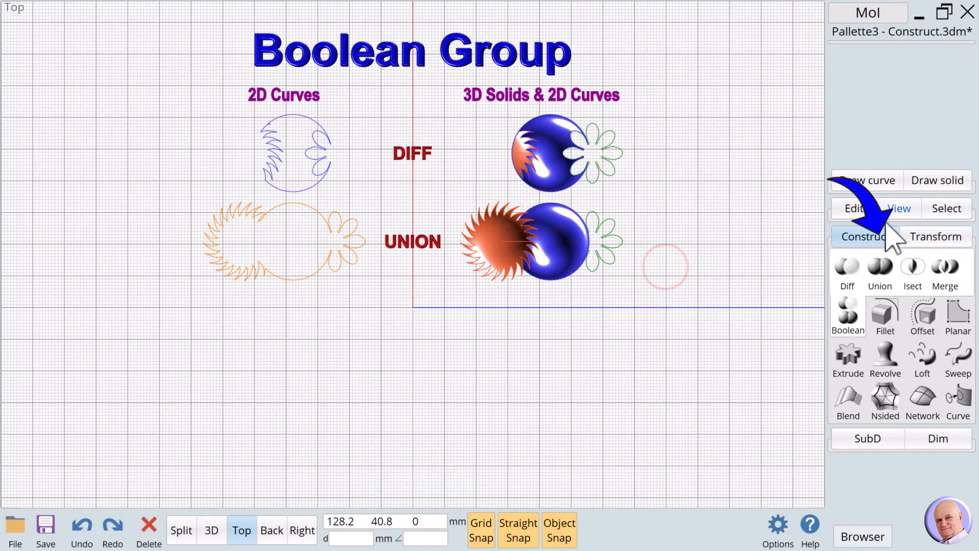
# - Apply Boolean Union to the spiky solid, sphere and flower curve in the UNION row, then clear the selection
pyautogui.click(881, 266)
pyautogui.moveTo(451, 291); pyautogui.dragTo(643, 205)
pyautogui.click(869, 74)
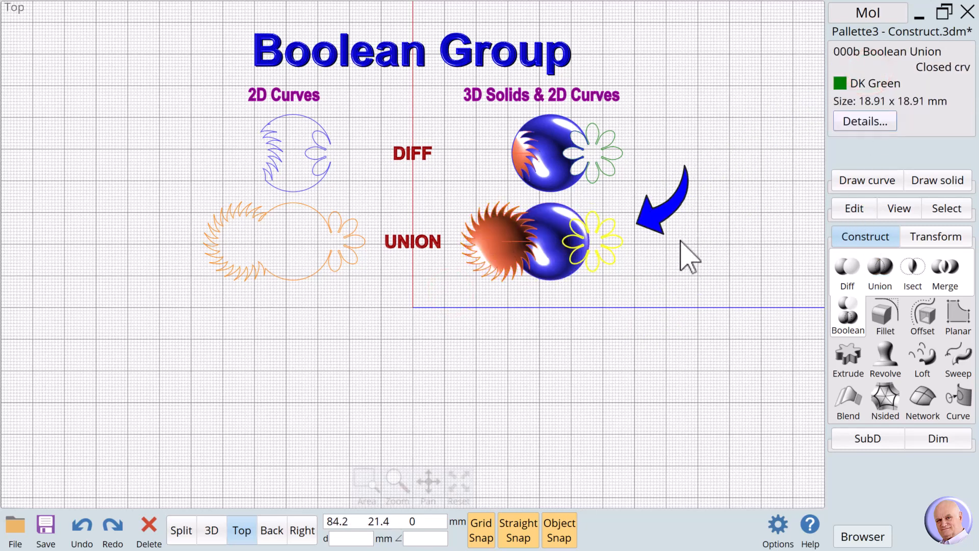
pyautogui.click(638, 282)
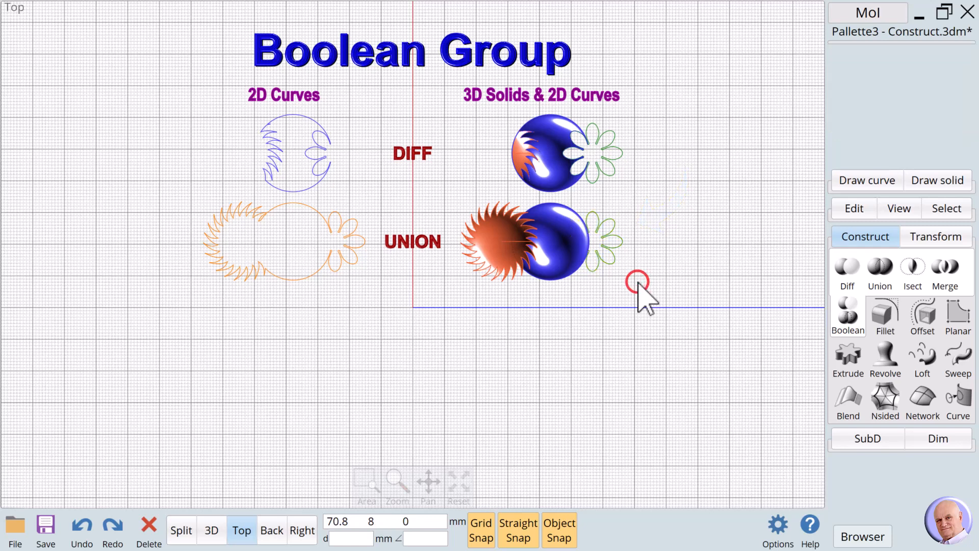
# - Select the spiky part and the sphere part of the UNION row solid to examine how they are joined
pyautogui.click(495, 252)
pyautogui.click(634, 269)
pyautogui.click(553, 225)
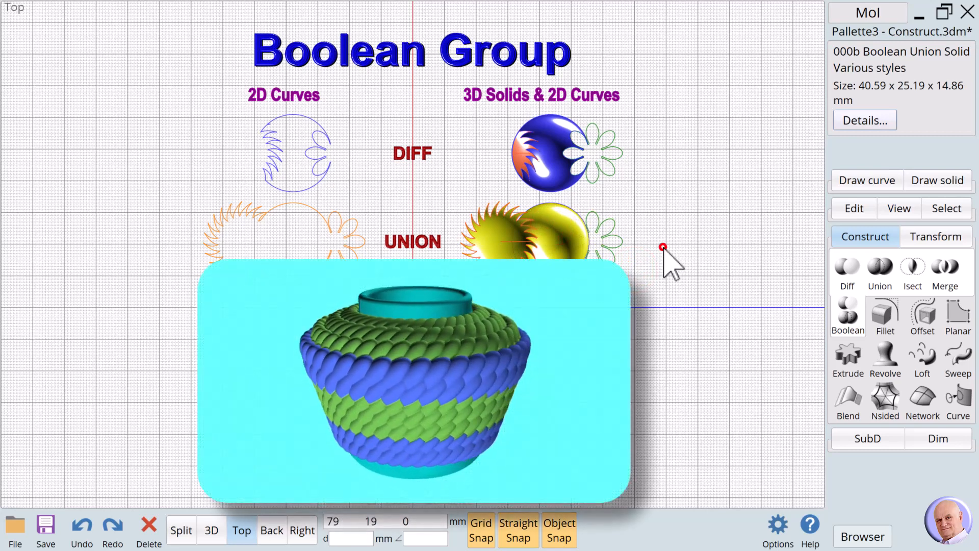
pyautogui.click(663, 248)
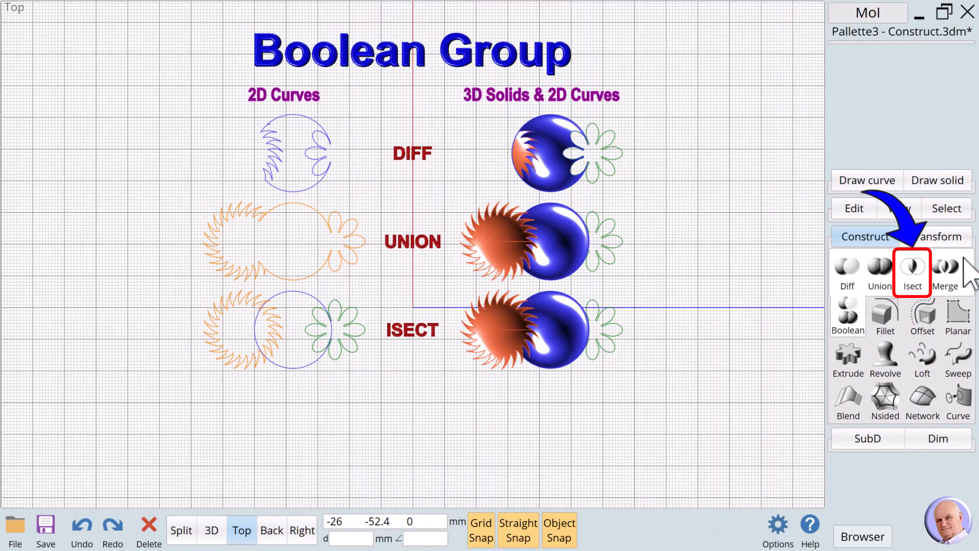
# - Intersect the 2D circle in the ISECT row with the sun and flower curves as the second object set
pyautogui.click(913, 271)
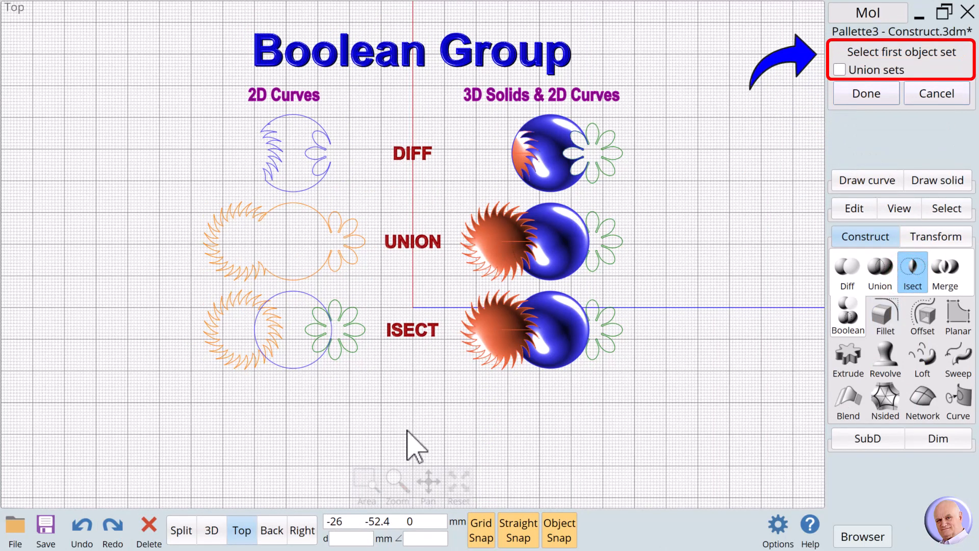
pyautogui.click(284, 367)
pyautogui.click(877, 91)
pyautogui.click(245, 358)
pyautogui.click(345, 351)
pyautogui.click(863, 93)
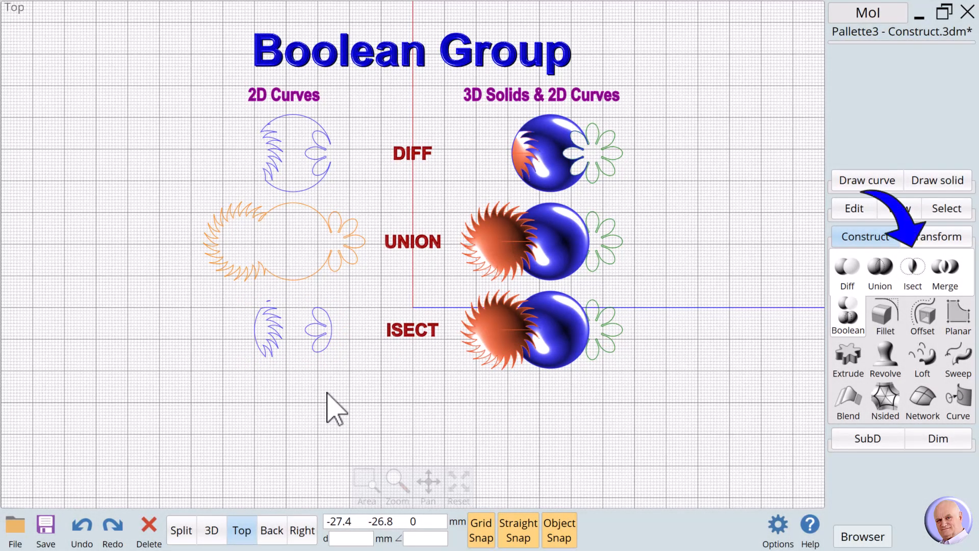
# - Intersect the blue sphere in the ISECT row with the spiky solid and the flower curve as the second object set
pyautogui.click(913, 266)
pyautogui.click(566, 352)
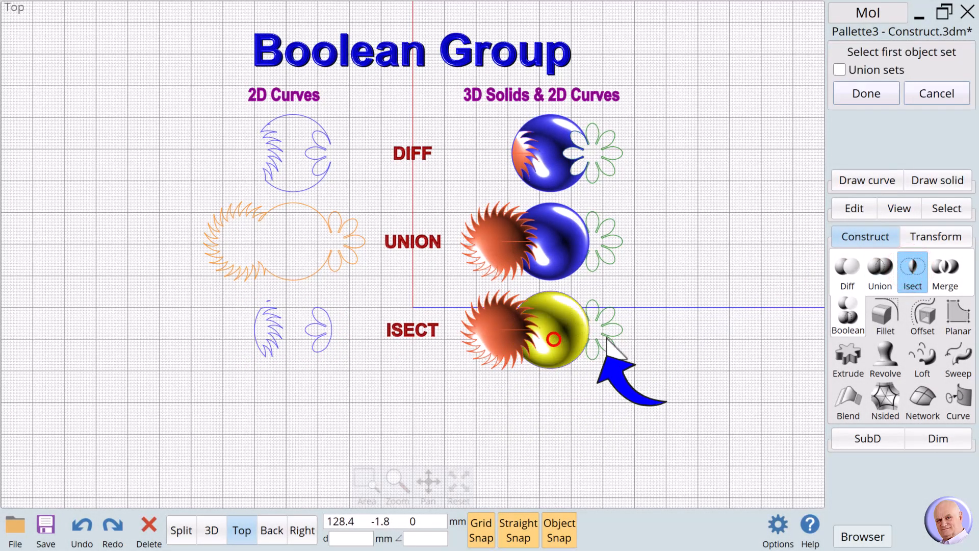
pyautogui.click(892, 95)
pyautogui.click(487, 326)
pyautogui.click(613, 337)
pyautogui.click(860, 94)
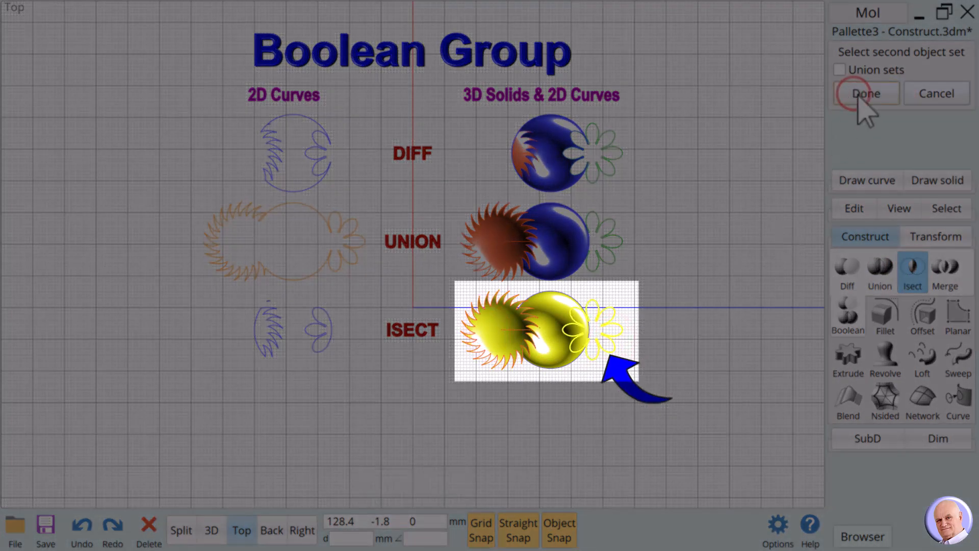
pyautogui.click(628, 378)
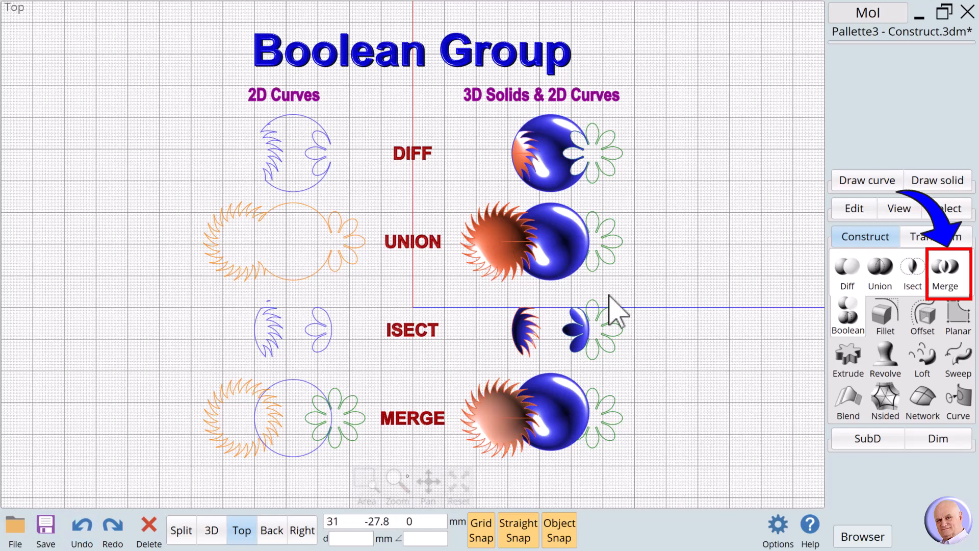
# - Apply Boolean Merge to the sun, circle and flower 2D curves in the MERGE row
pyautogui.click(947, 273)
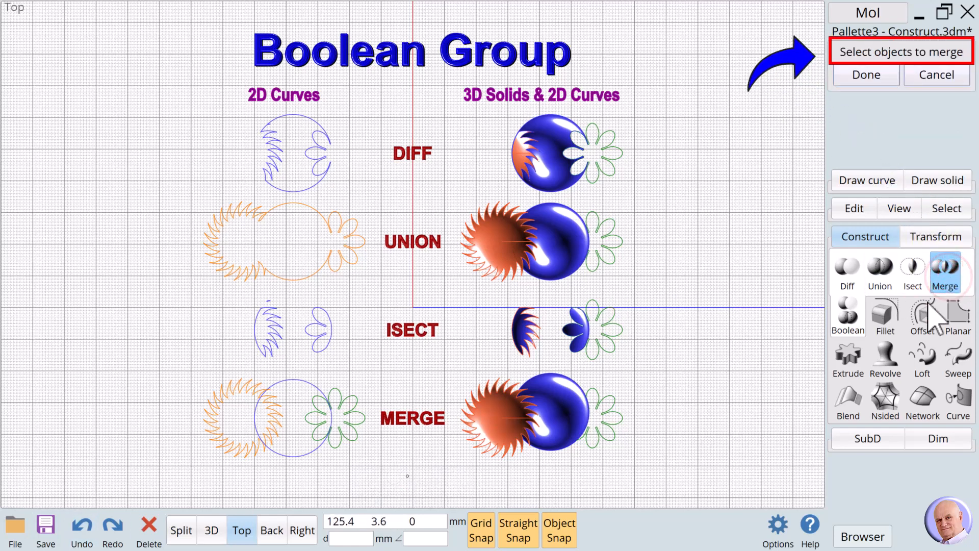
pyautogui.moveTo(193, 479); pyautogui.dragTo(368, 371)
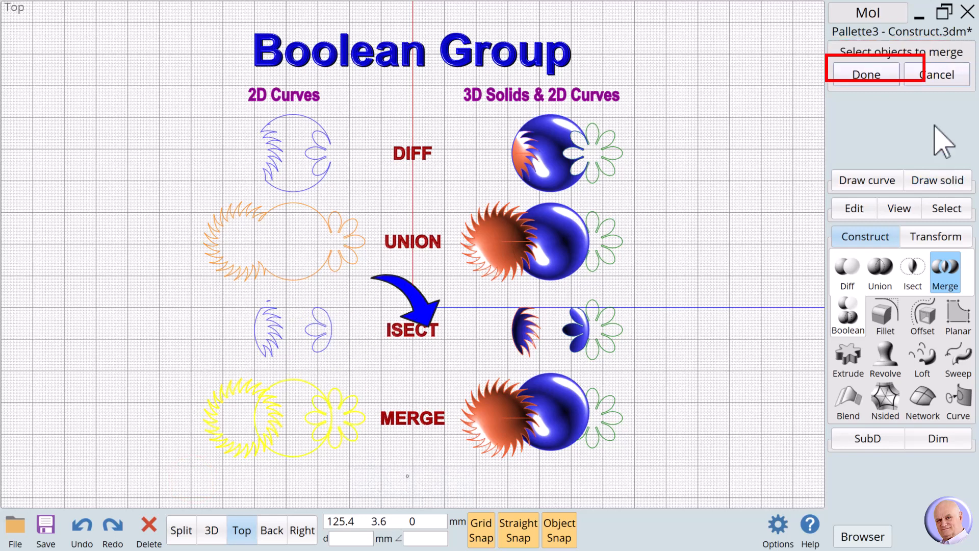
pyautogui.click(873, 72)
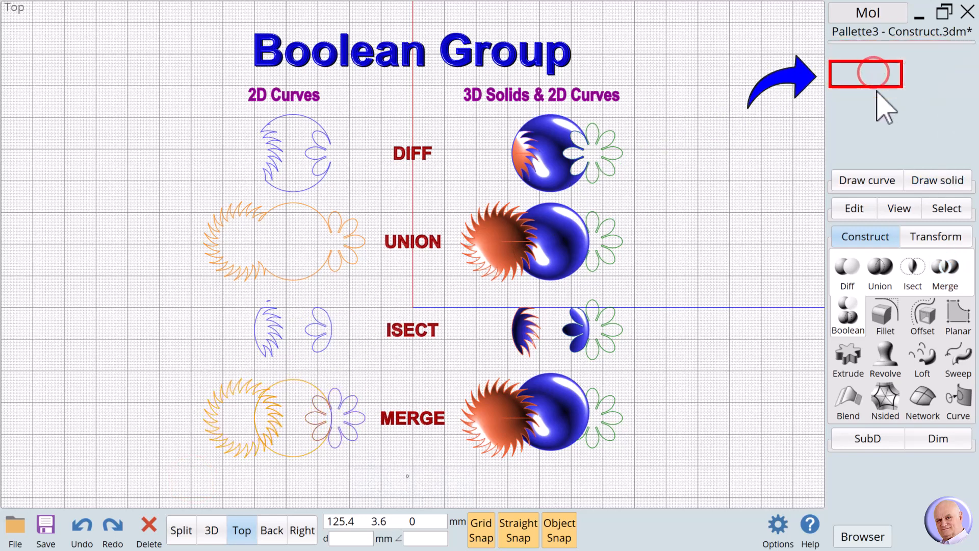
# - Move the merged sun, circle, flower and overlap curve pieces in the MERGE row apart, then clear the selection
pyautogui.click(159, 407)
pyautogui.click(208, 407)
pyautogui.click(204, 437)
pyautogui.click(270, 429)
pyautogui.moveTo(336, 441); pyautogui.dragTo(350, 397)
pyautogui.moveTo(274, 400); pyautogui.dragTo(291, 388)
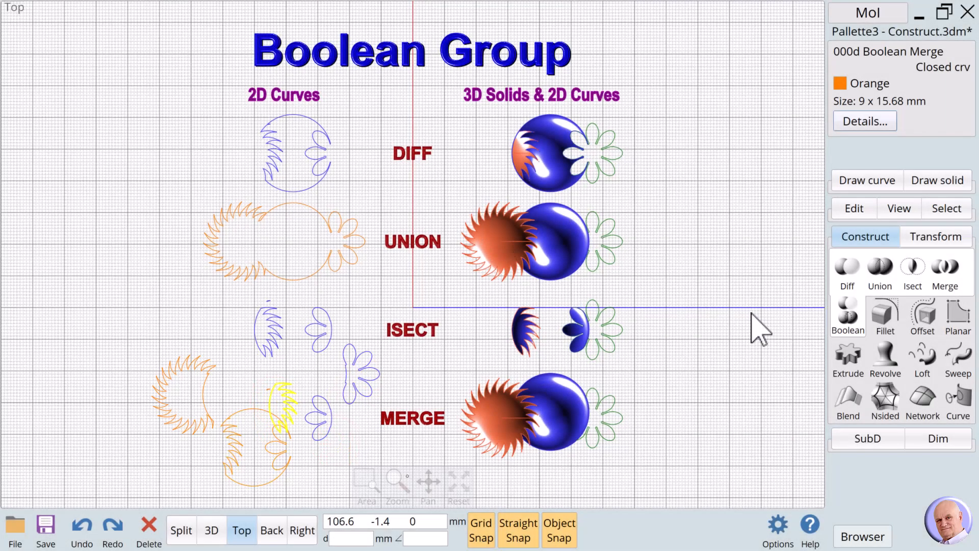
pyautogui.click(754, 313)
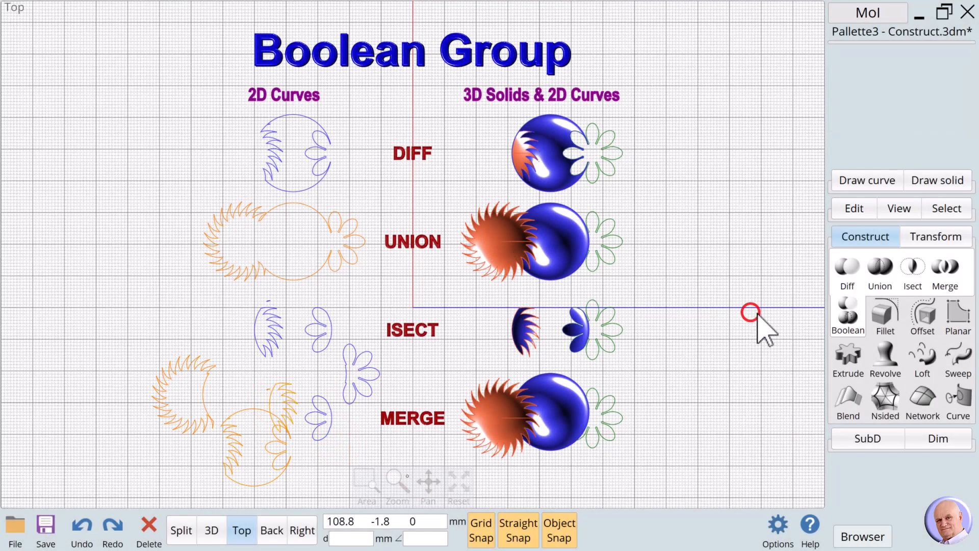
# - Apply Boolean Merge to the spiky solid, the blue sphere and the flower curve in the MERGE row
pyautogui.click(943, 273)
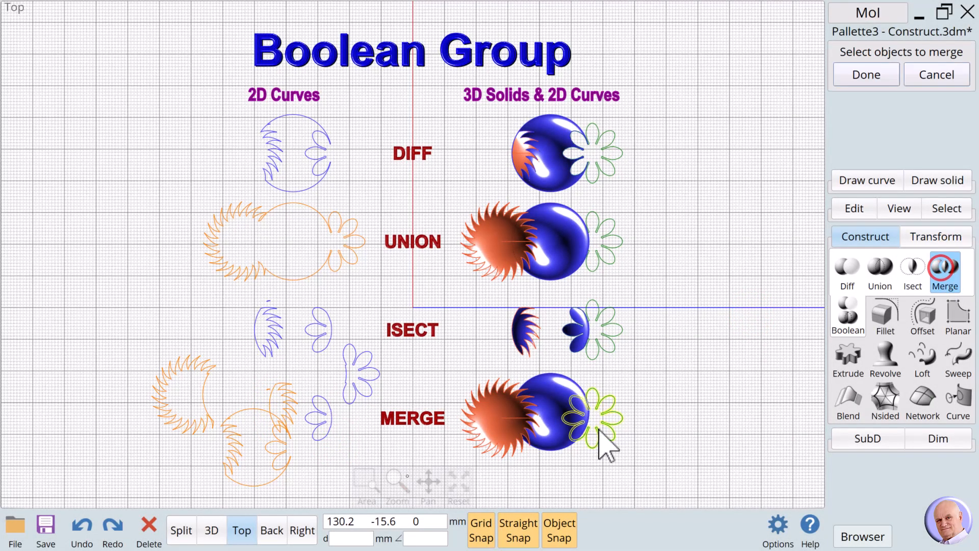
pyautogui.moveTo(450, 375); pyautogui.dragTo(630, 482)
pyautogui.click(557, 394)
pyautogui.click(867, 74)
# - Move the merged spiky solid, sphere and flower away from their overlap pieces in the MERGE row, then clear the selection
pyautogui.click(672, 400)
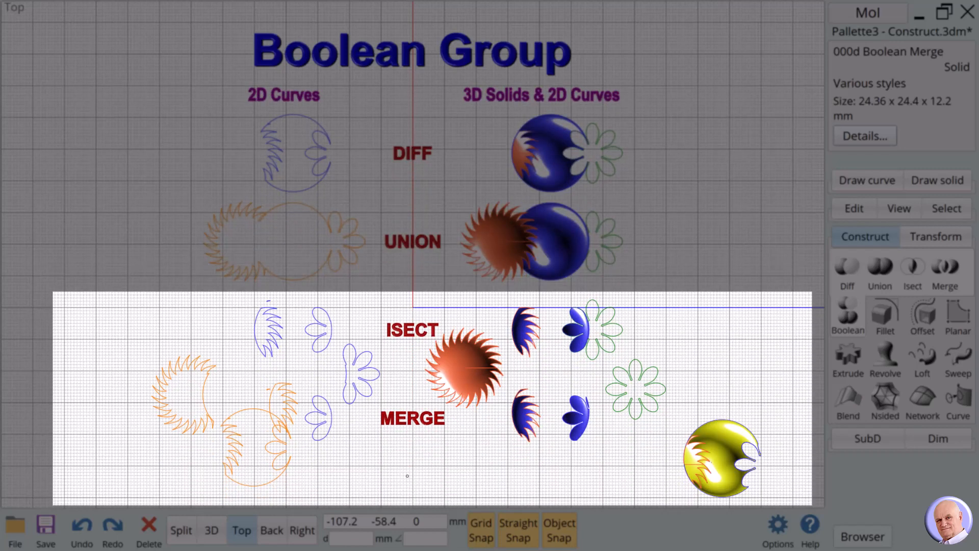
pyautogui.click(321, 337)
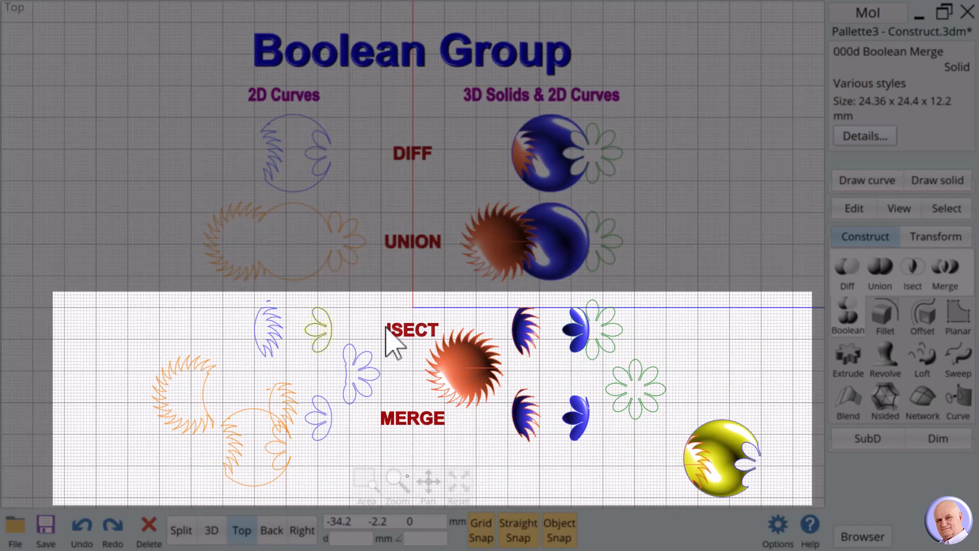
pyautogui.click(763, 344)
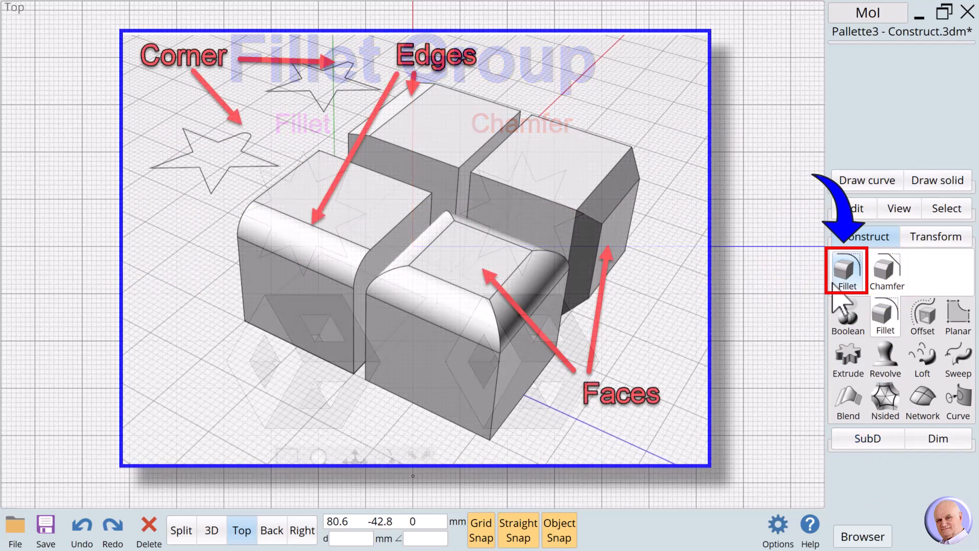
# - Fillet all corners of the star curve in the Fillet column with a 1 mm radius
pyautogui.click(840, 275)
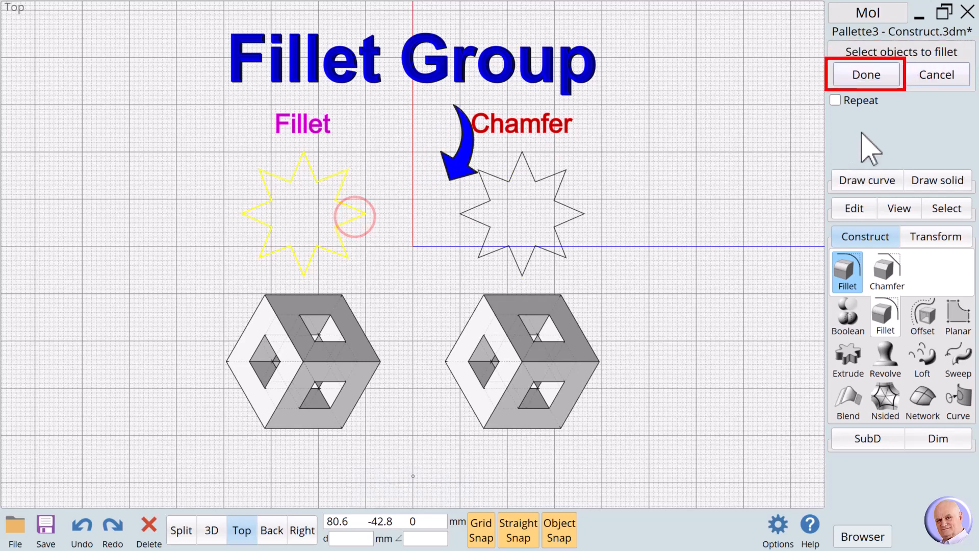
pyautogui.click(867, 75)
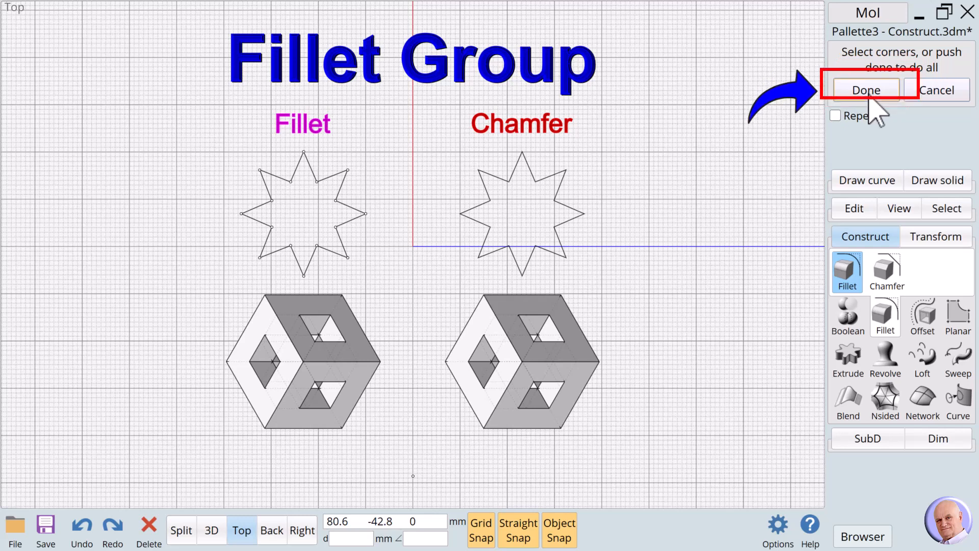
pyautogui.click(869, 92)
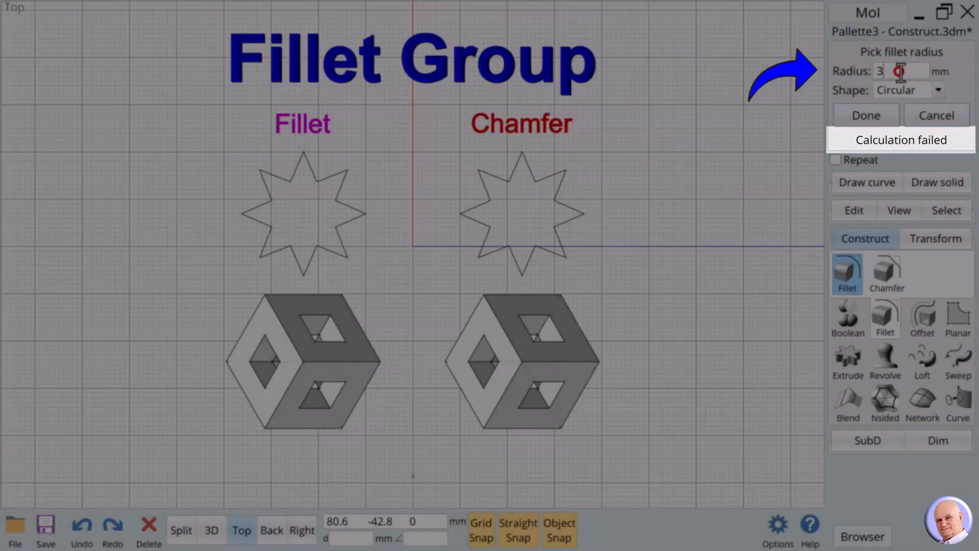
pyautogui.click(901, 72)
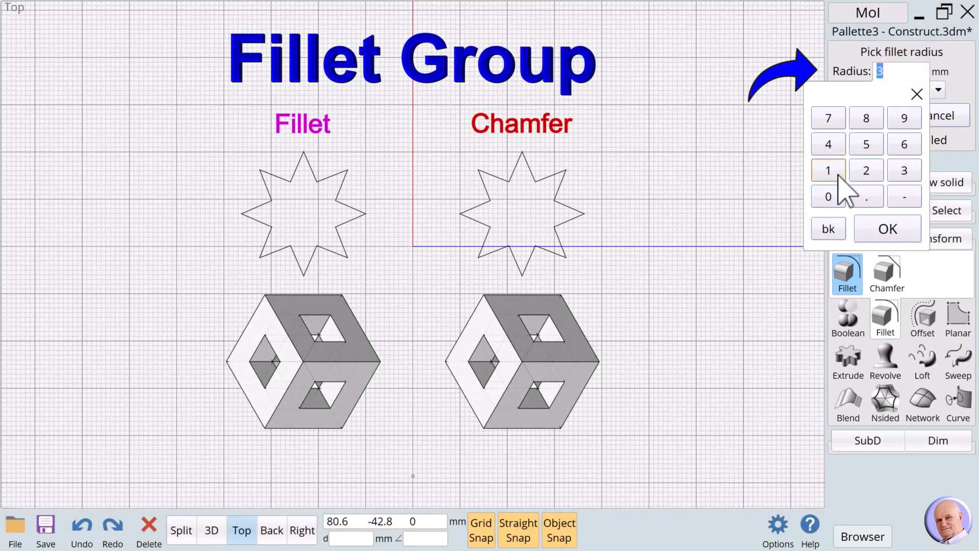
pyautogui.click(888, 229)
pyautogui.click(868, 116)
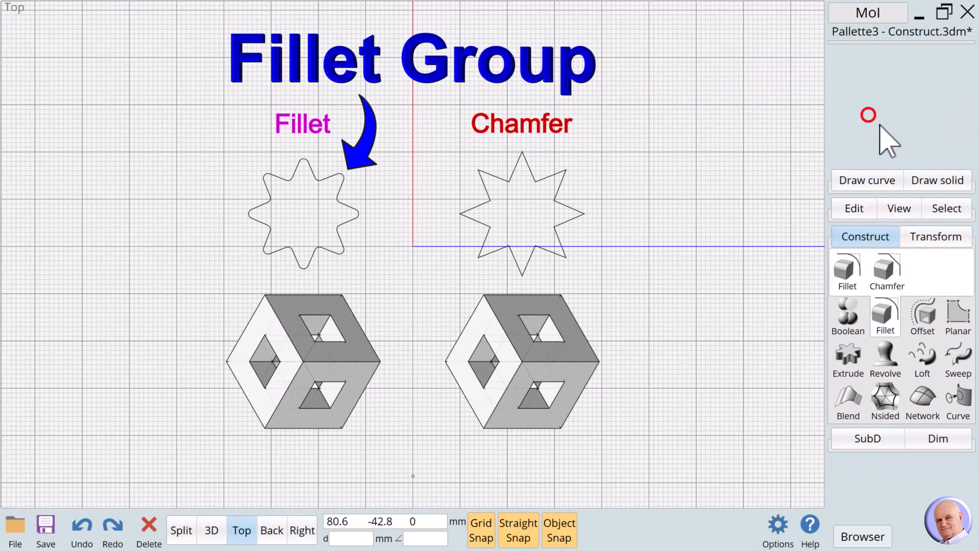
# - Fillet all edges of the hollow cube in the Fillet column with a 1 mm circular radius
pyautogui.click(848, 273)
pyautogui.click(351, 356)
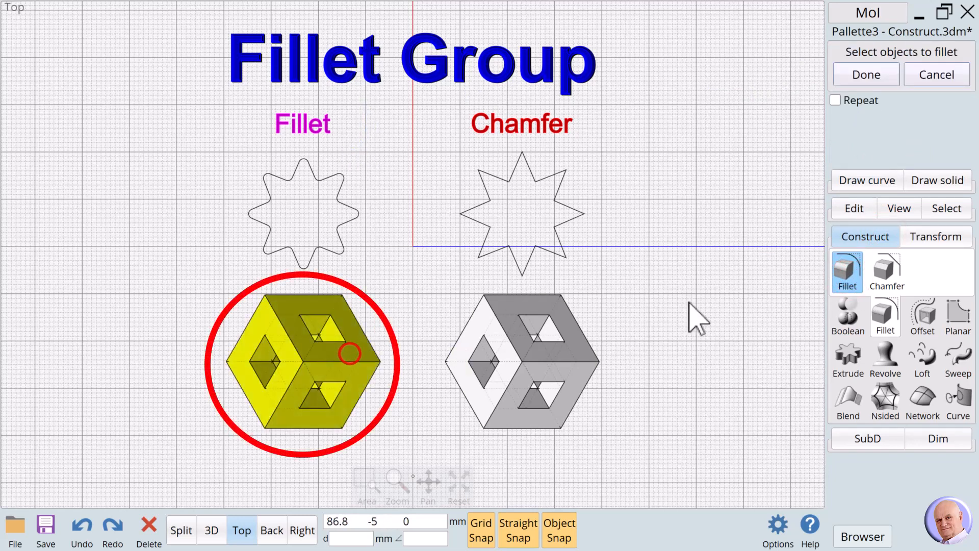
pyautogui.click(867, 75)
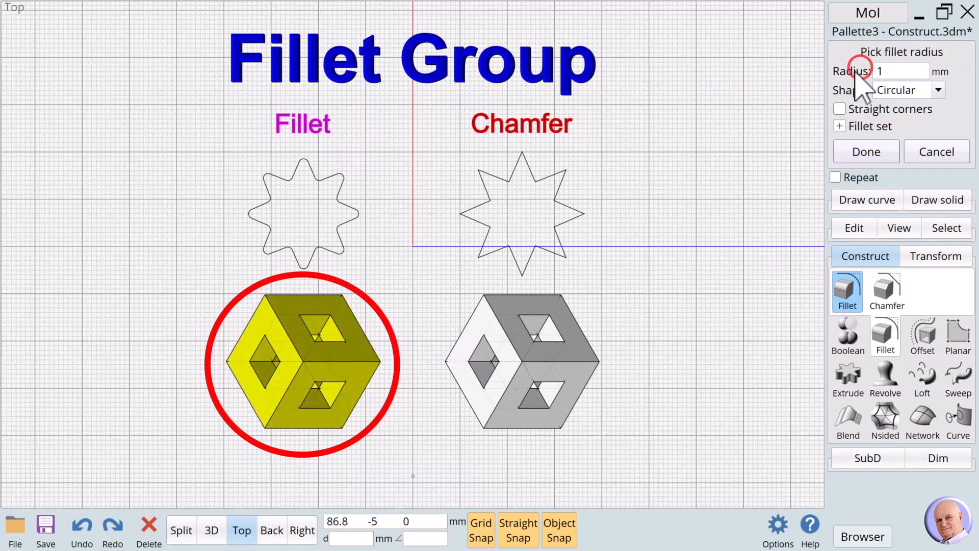
pyautogui.click(866, 152)
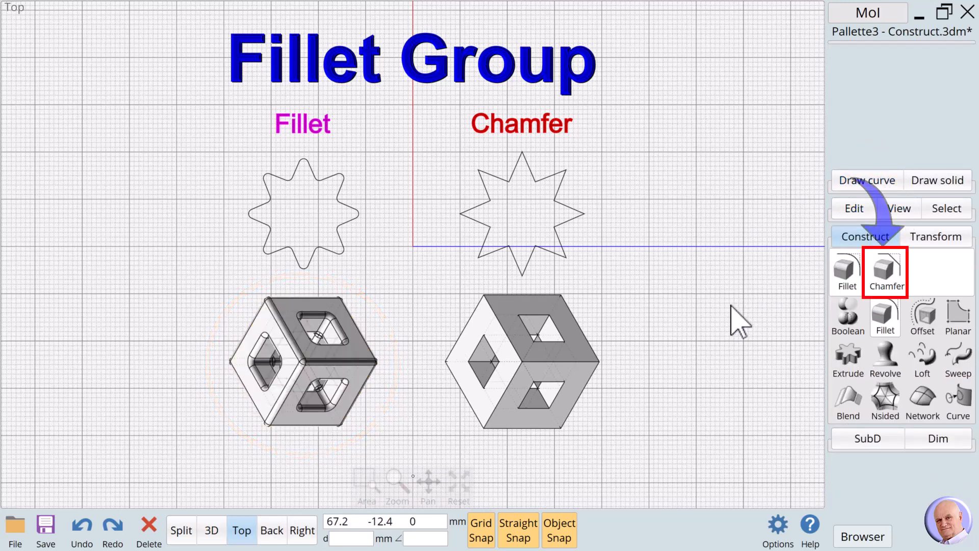
# - Start a chamfer on all corners of the star curve in the Chamfer column and set its distance to 3 mm
pyautogui.click(885, 271)
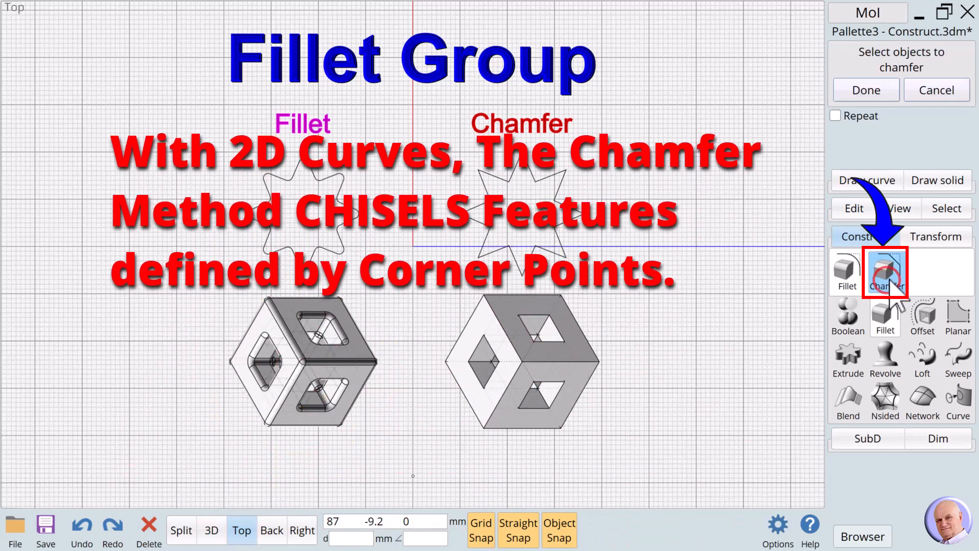
pyautogui.click(867, 91)
pyautogui.click(571, 220)
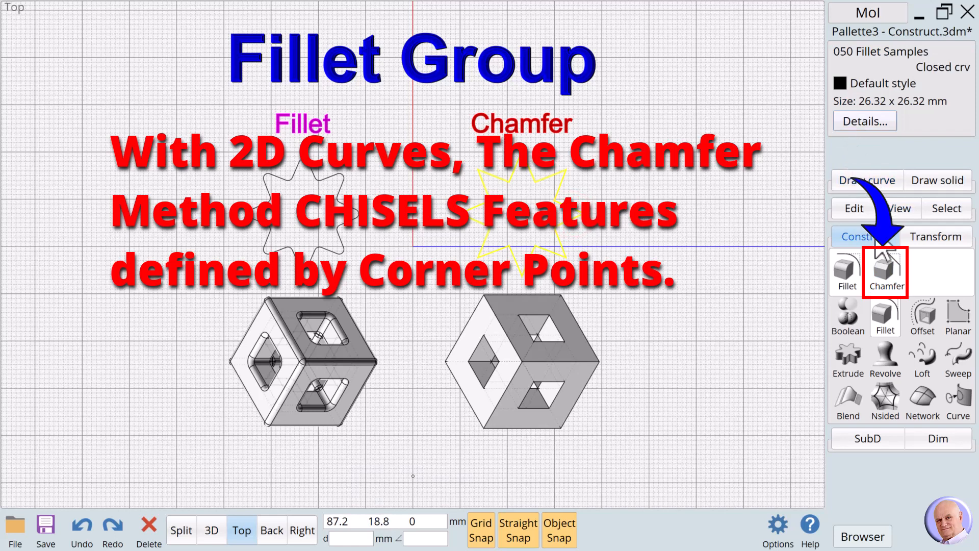
pyautogui.click(881, 278)
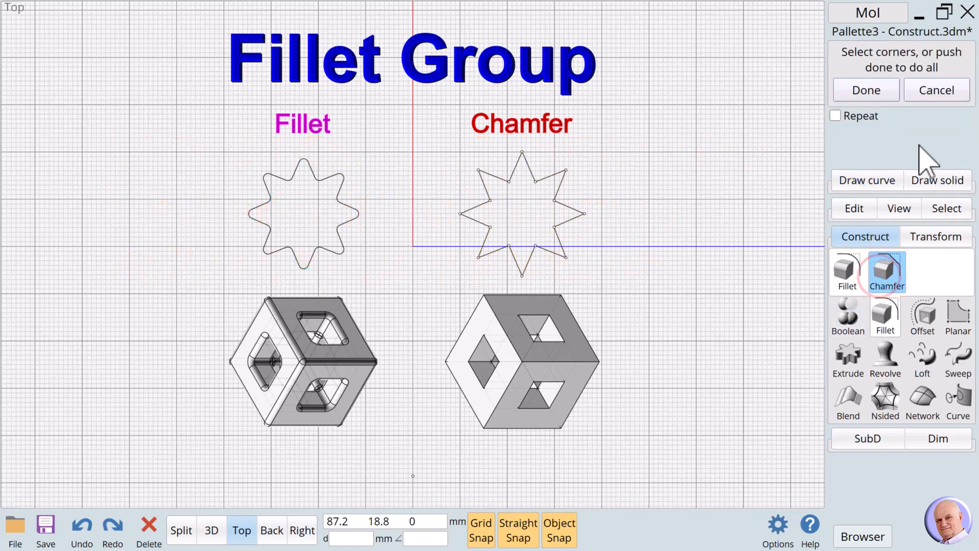
pyautogui.click(878, 91)
pyautogui.click(901, 71)
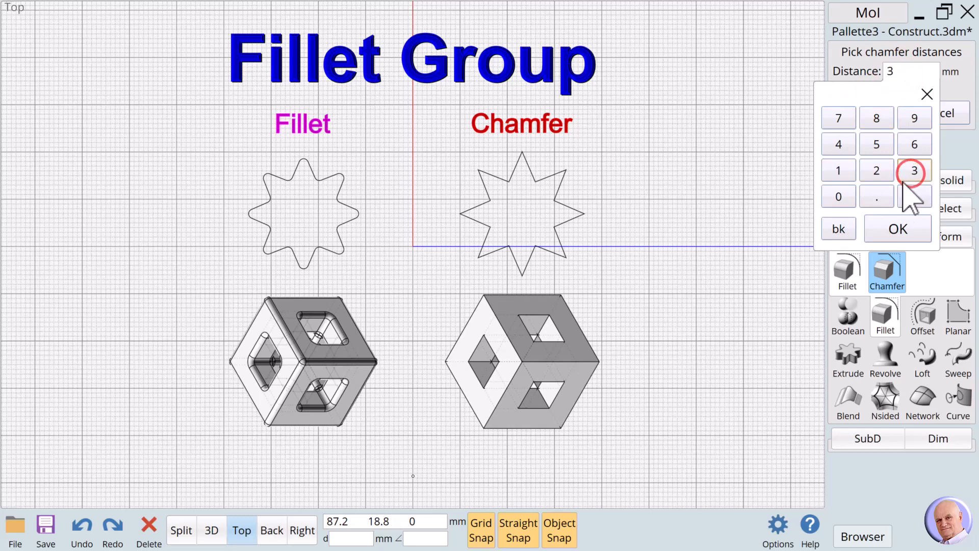
pyautogui.click(899, 229)
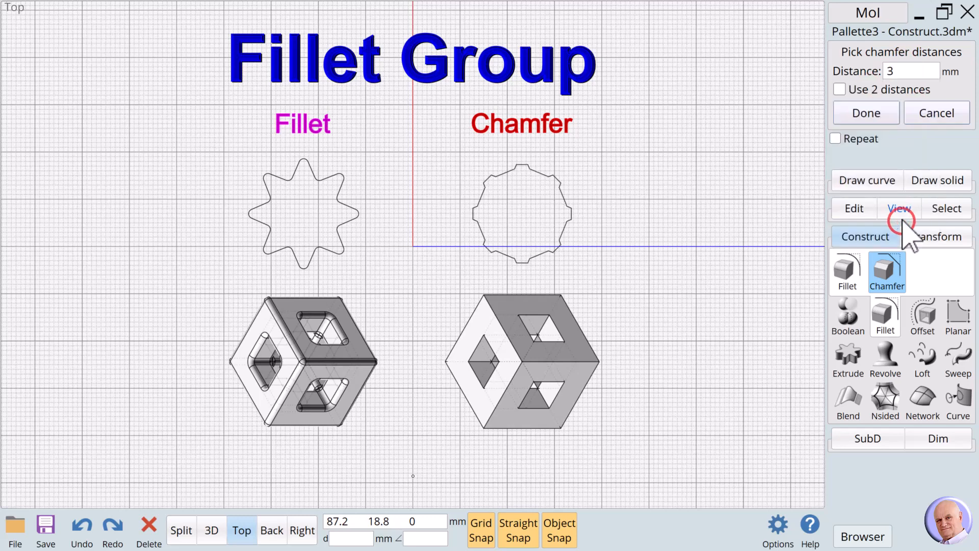
# - Change the star's chamfer to two distances, 2 mm and 3 mm, and apply it
pyautogui.click(899, 70)
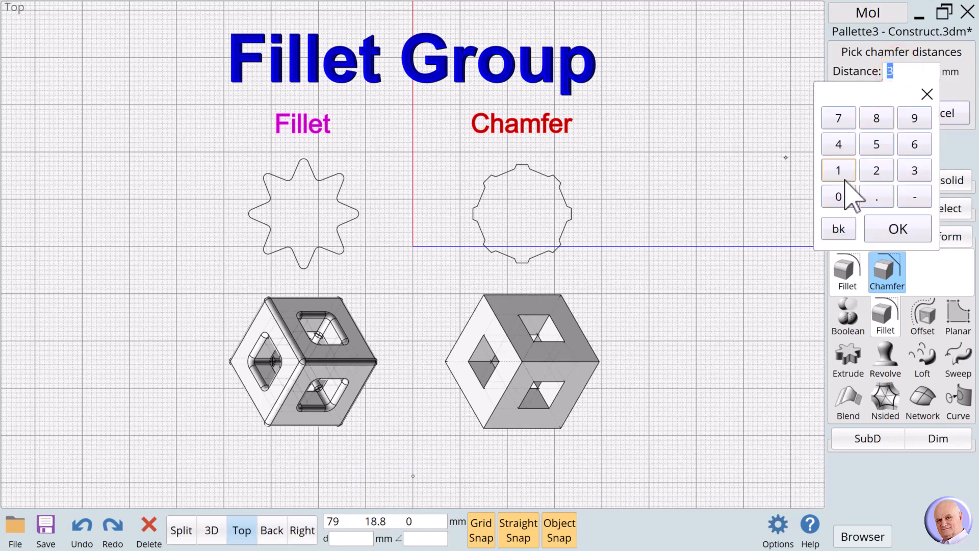
pyautogui.click(890, 225)
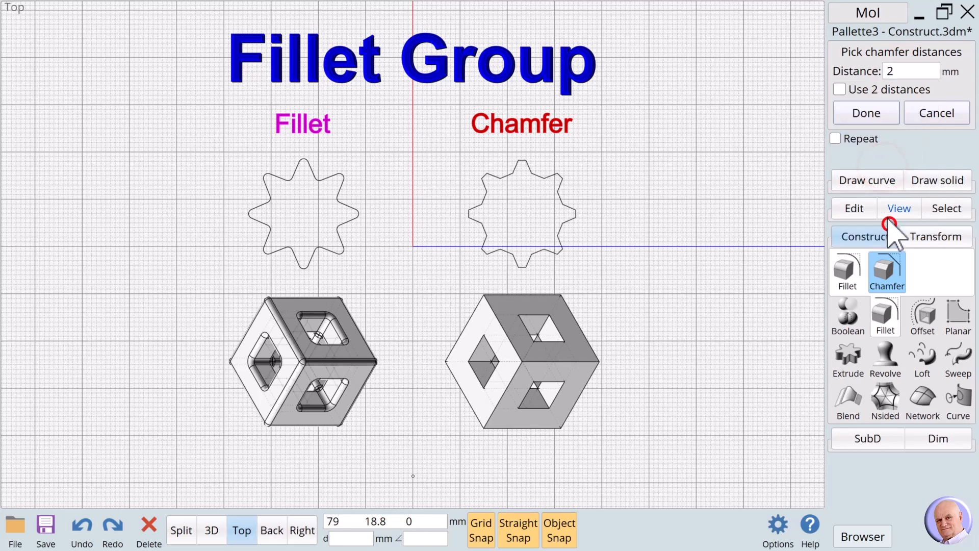
pyautogui.click(840, 89)
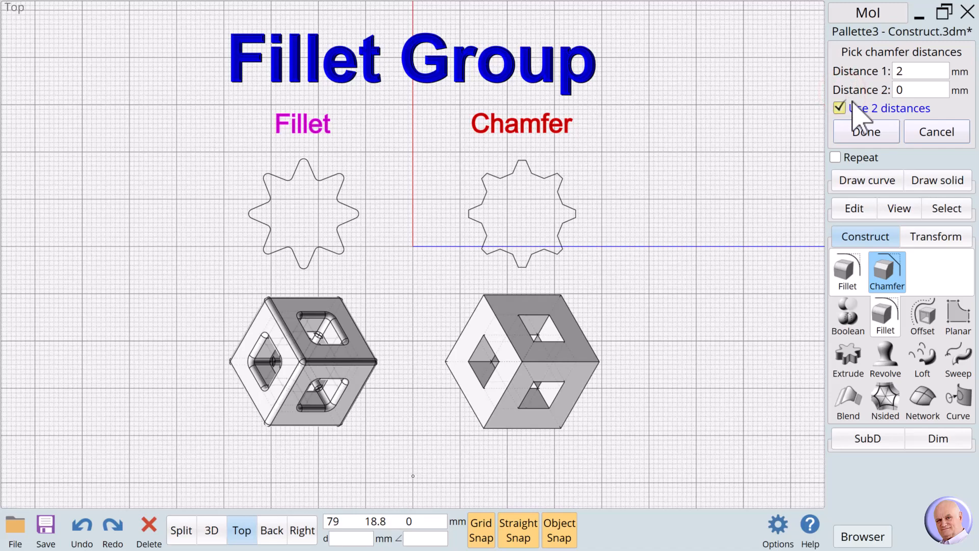
pyautogui.click(904, 87)
pyautogui.click(924, 189)
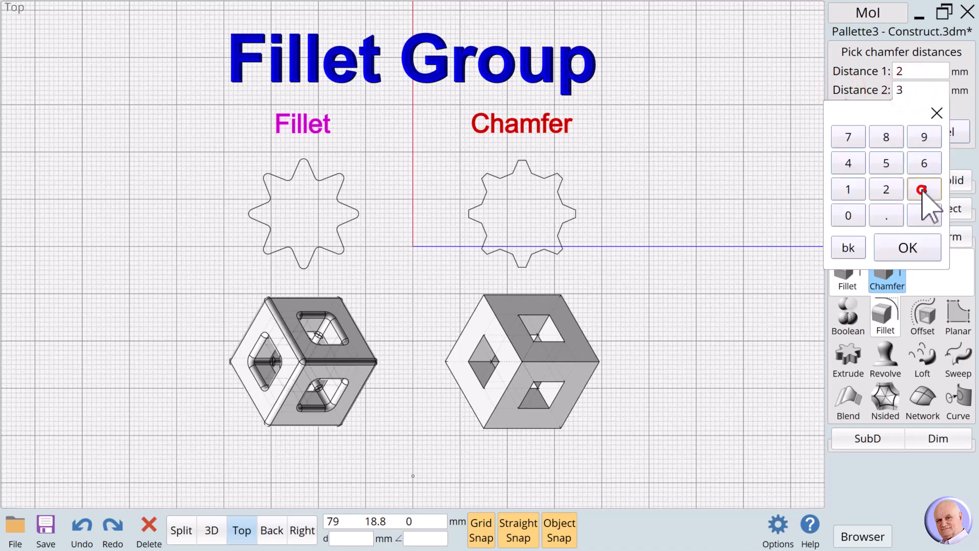
pyautogui.click(901, 237)
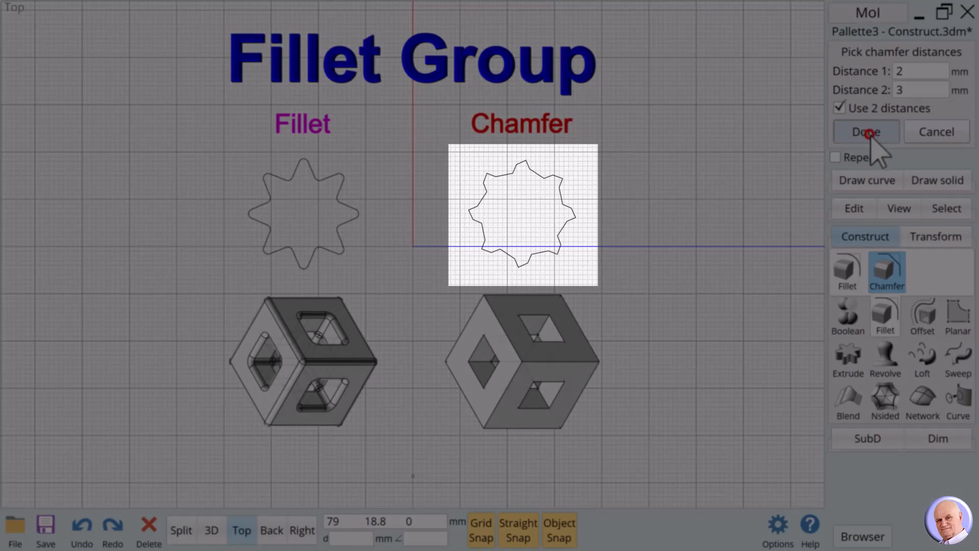
pyautogui.click(869, 133)
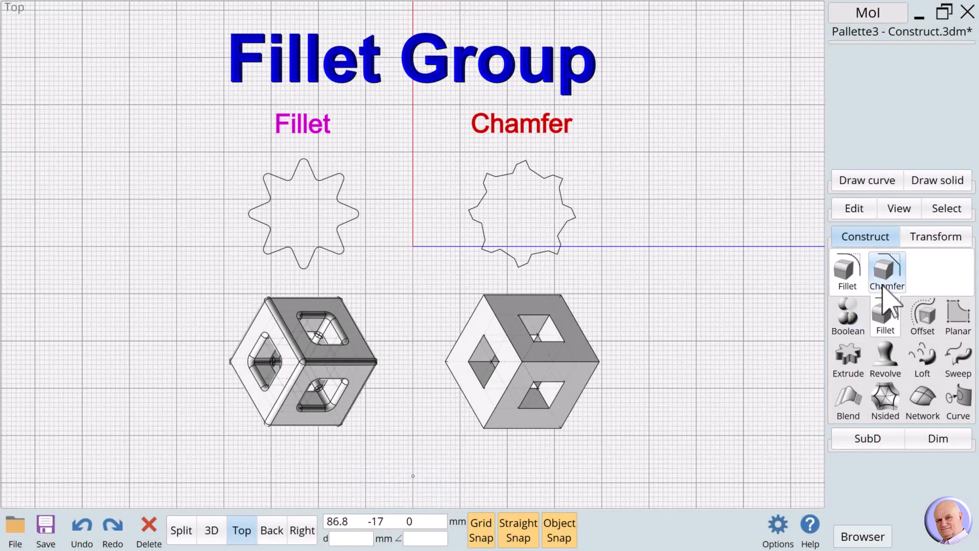
# - Chamfer all edges of the hollow cube in the Chamfer column with a single distance of 2 mm
pyautogui.click(892, 278)
pyautogui.click(578, 351)
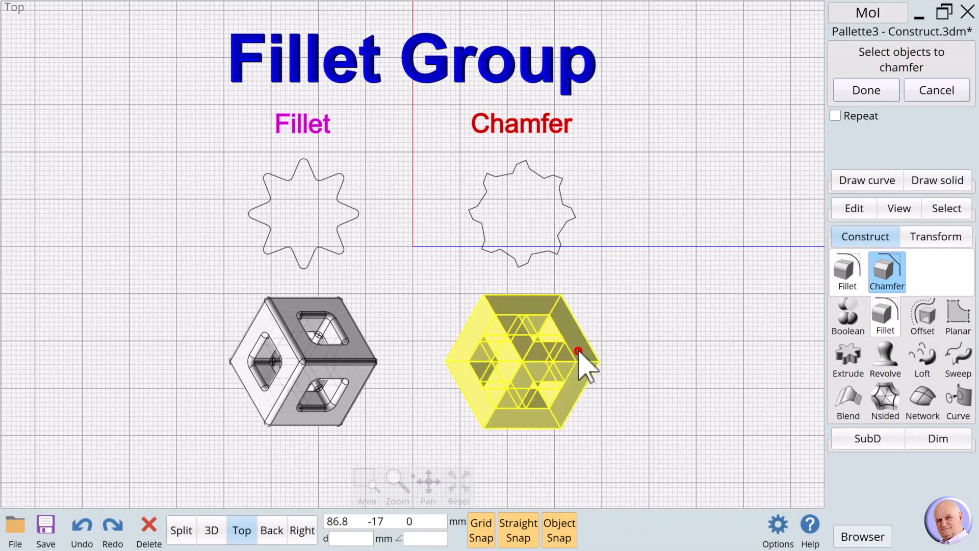
pyautogui.click(873, 91)
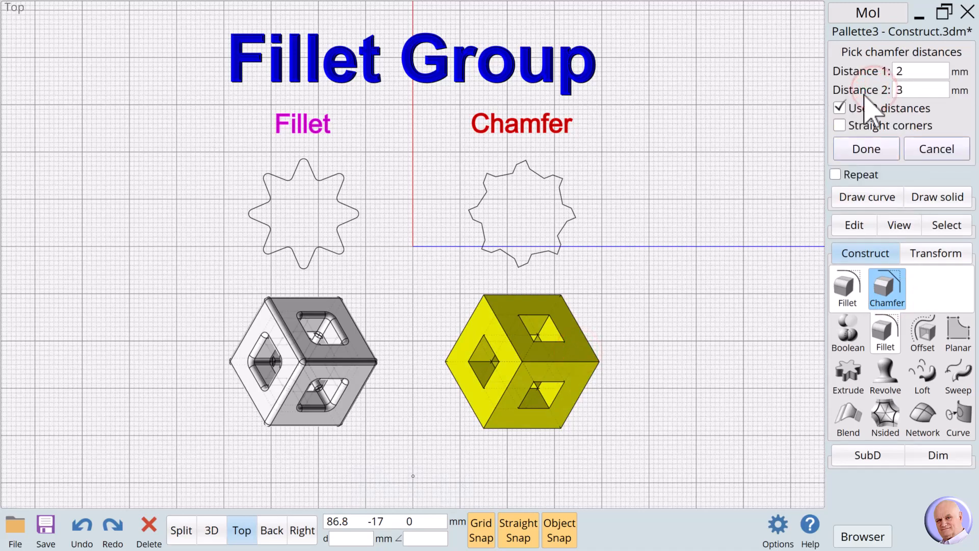
pyautogui.click(841, 108)
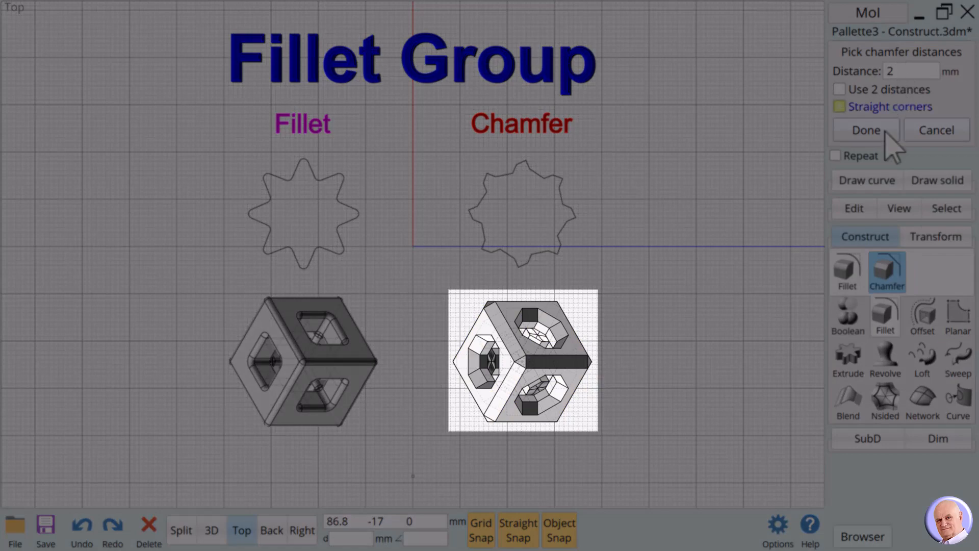
pyautogui.click(867, 131)
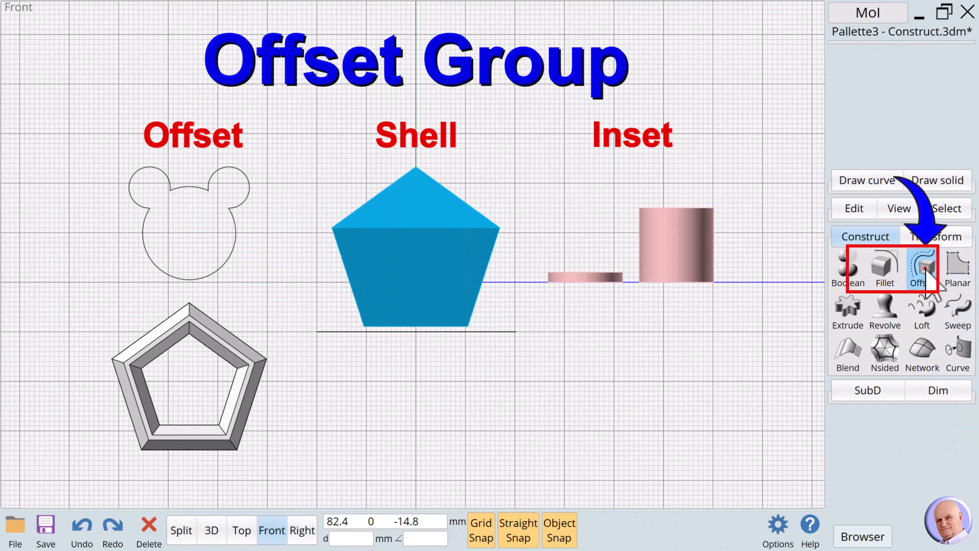
# - Offset the mouse-head curve in the Offset column outward by 2 mm
pyautogui.click(924, 266)
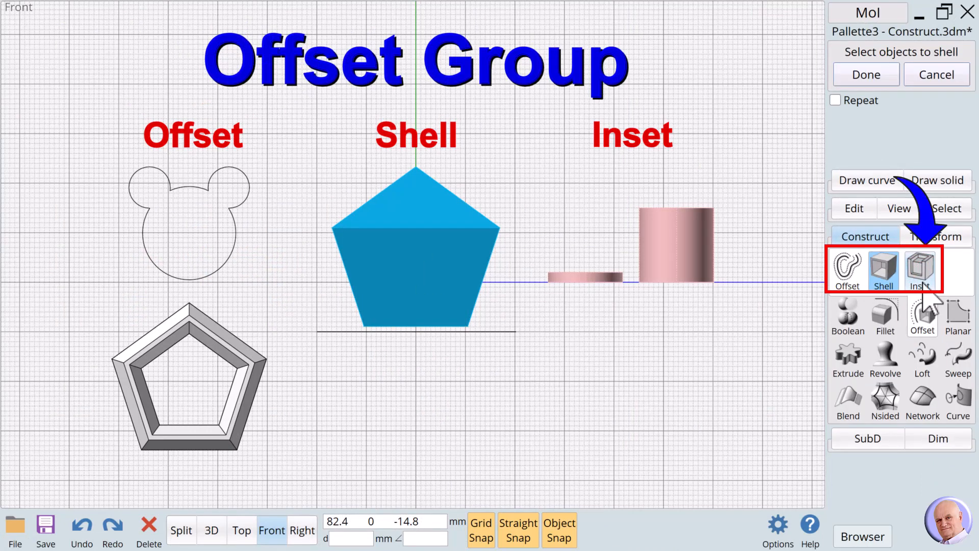
pyautogui.click(921, 289)
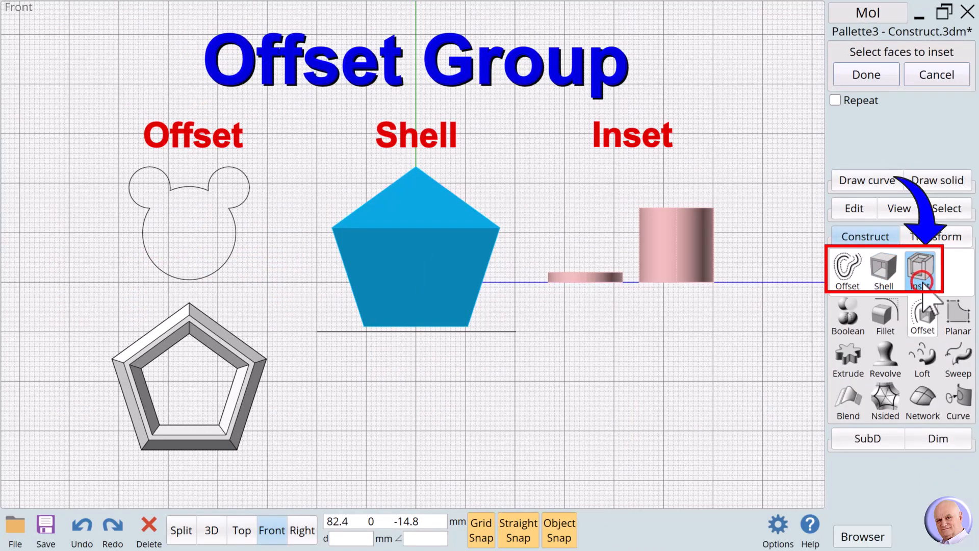
pyautogui.click(889, 288)
pyautogui.click(848, 285)
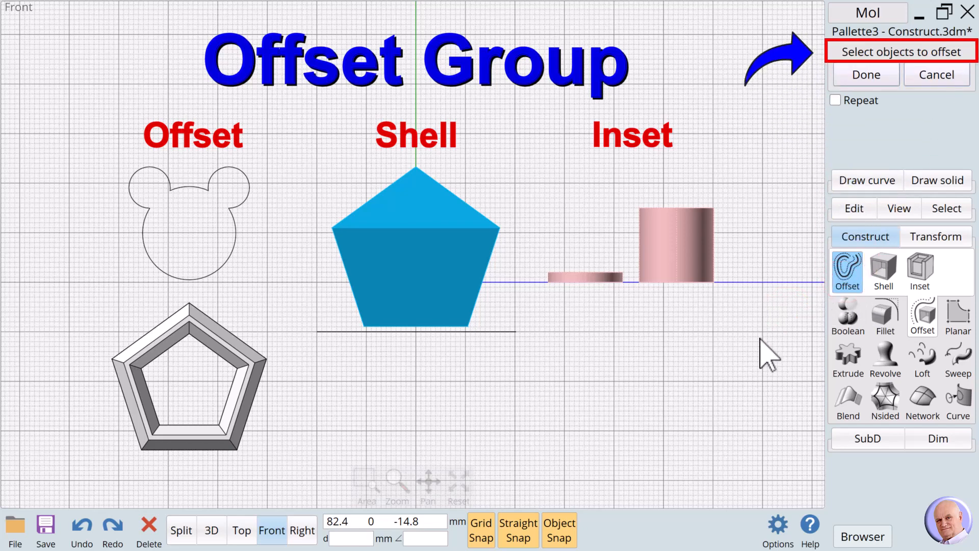
pyautogui.click(225, 262)
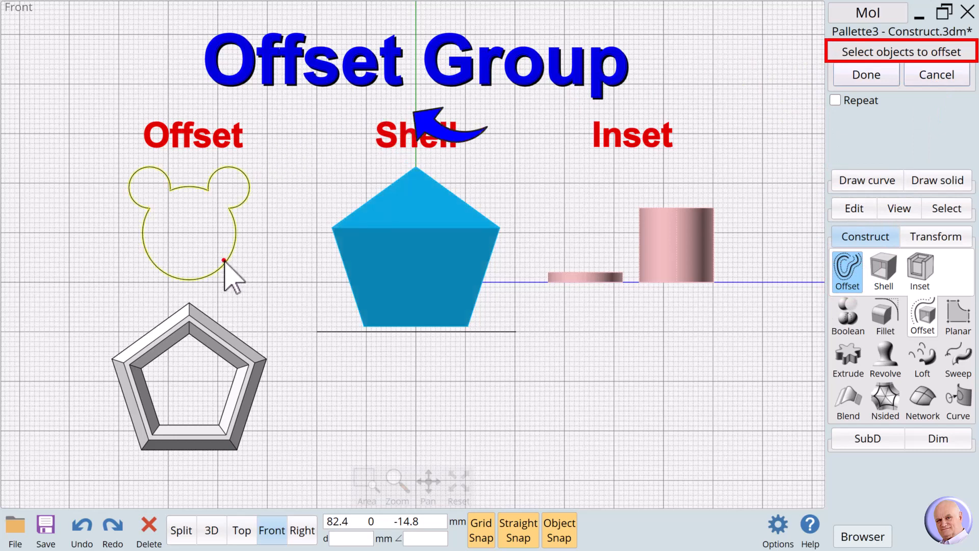
pyautogui.click(862, 77)
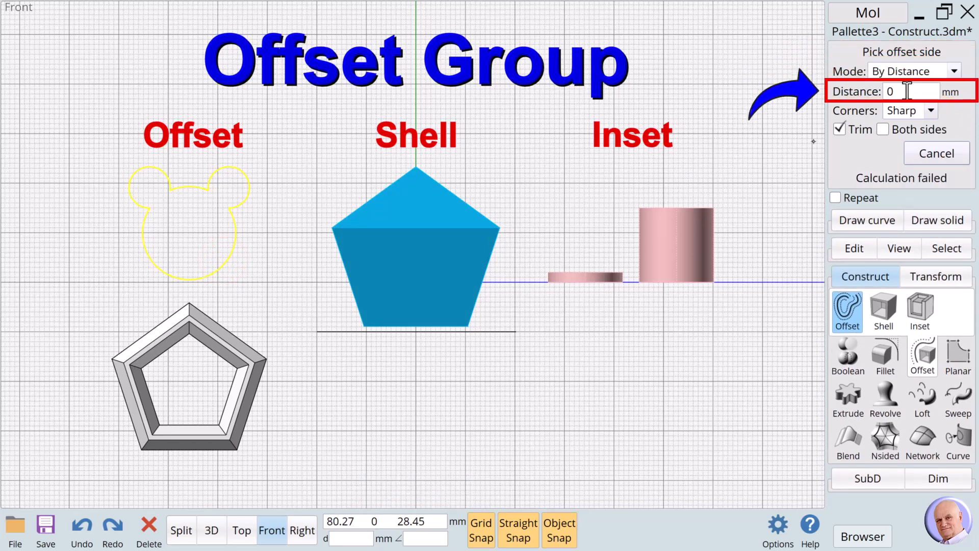
pyautogui.click(906, 91)
pyautogui.click(877, 190)
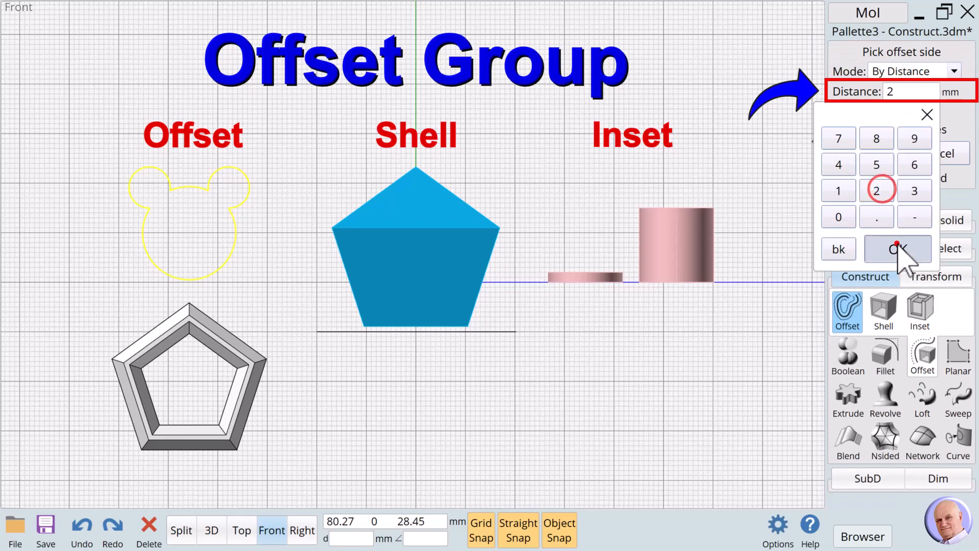
pyautogui.click(898, 249)
pyautogui.click(188, 233)
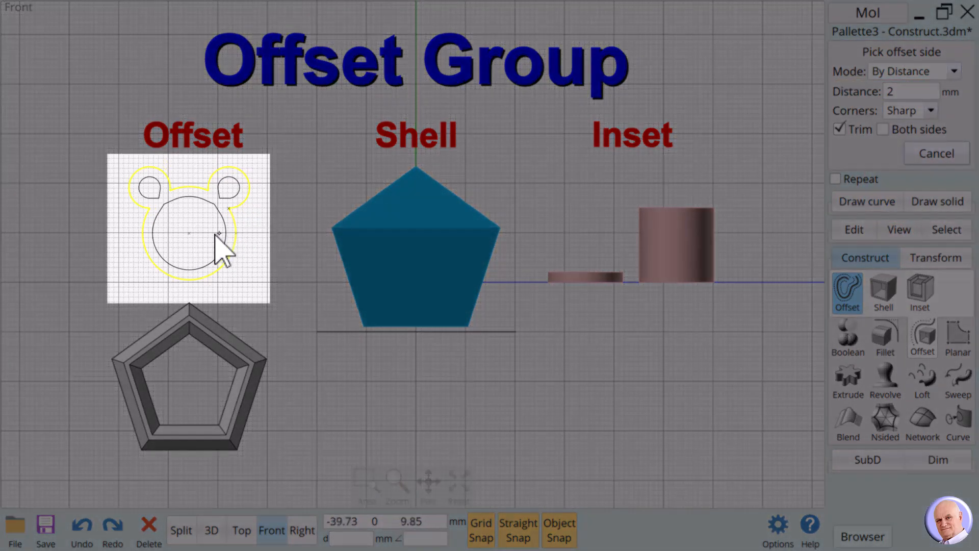
pyautogui.click(262, 230)
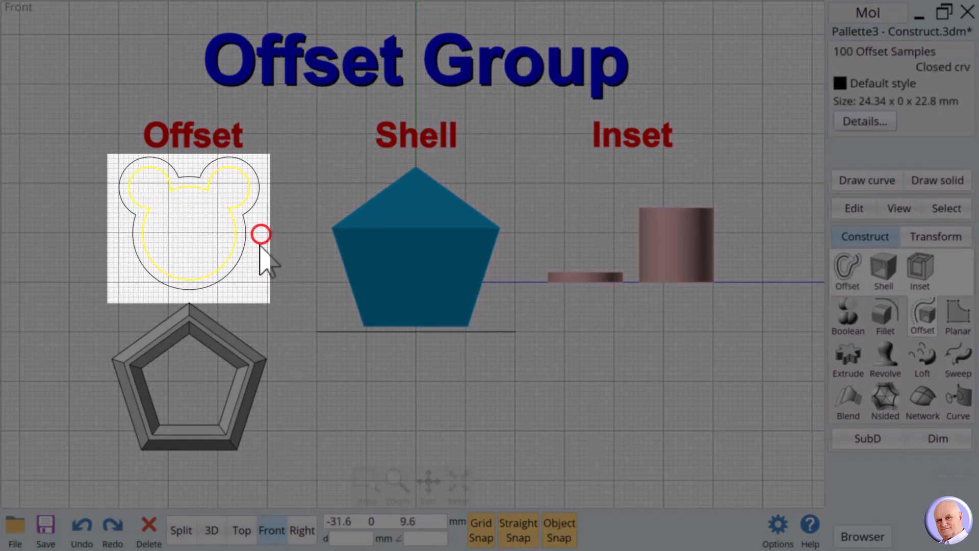
# - Offset the grey pentagonal frame in the Offset column by 1 mm, trying the flipped direction, and move the offset copy aside
pyautogui.click(267, 281)
pyautogui.click(847, 268)
pyautogui.click(232, 390)
pyautogui.click(867, 74)
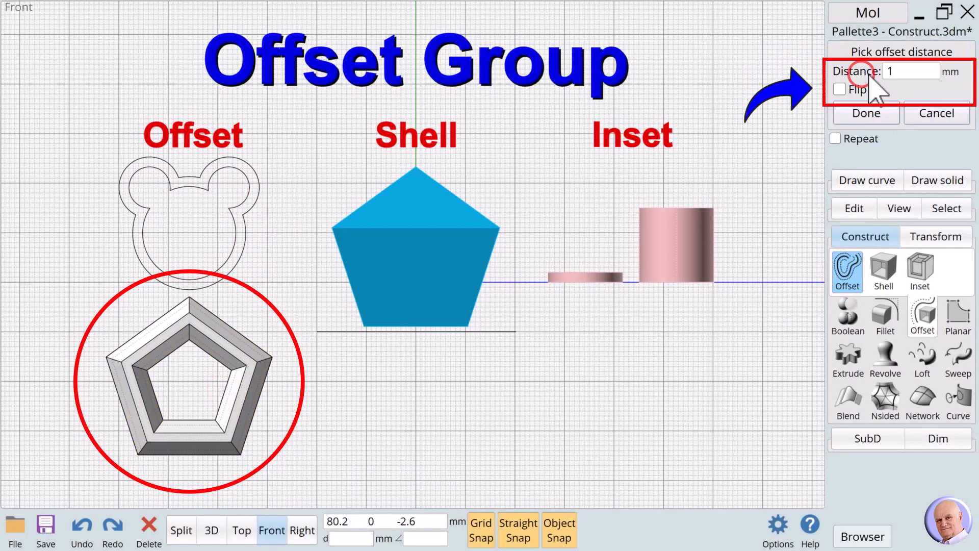
pyautogui.click(841, 89)
pyautogui.click(841, 90)
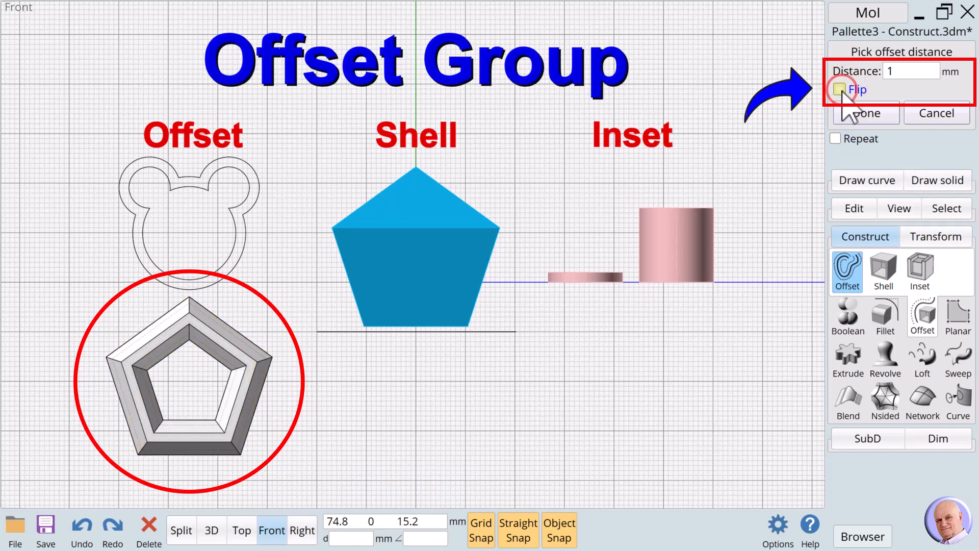
pyautogui.click(840, 90)
pyautogui.click(841, 89)
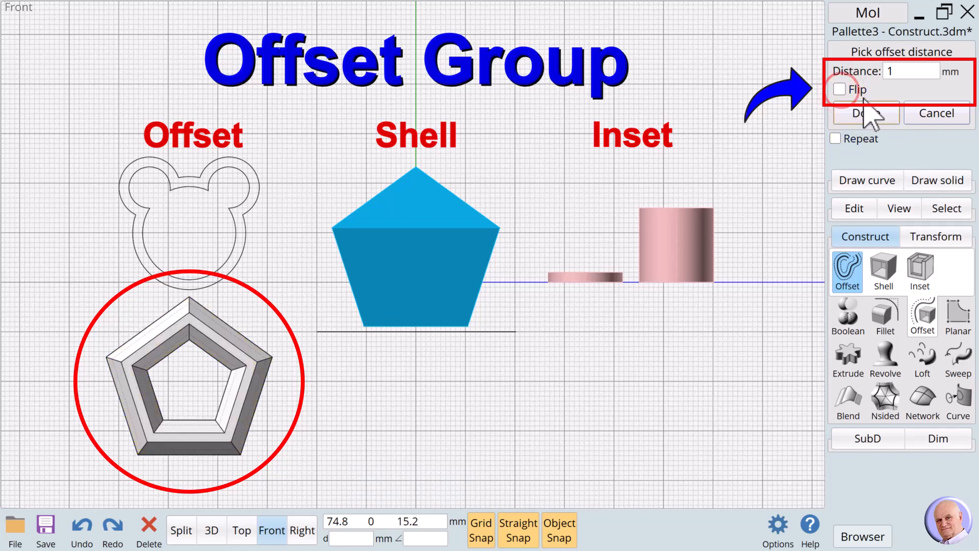
pyautogui.click(863, 111)
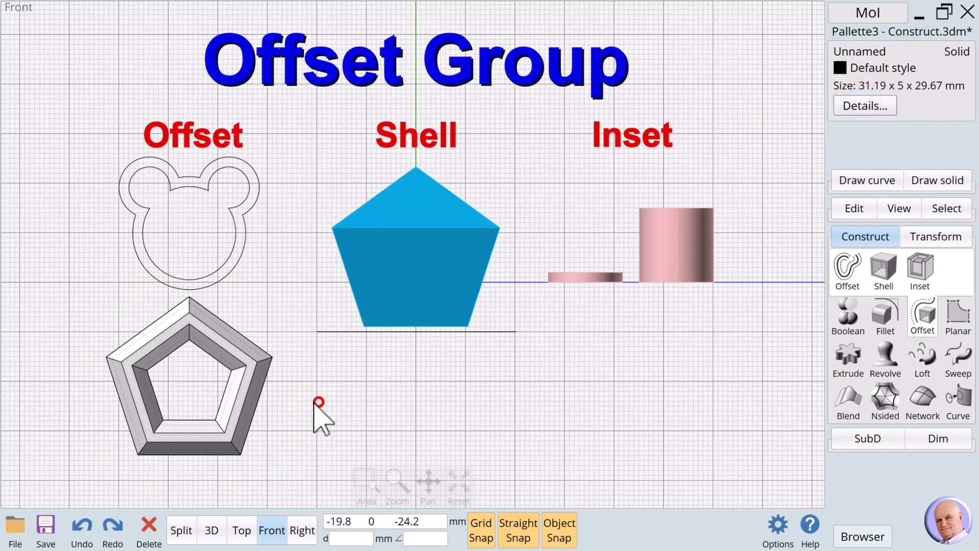
pyautogui.moveTo(252, 404); pyautogui.dragTo(407, 442)
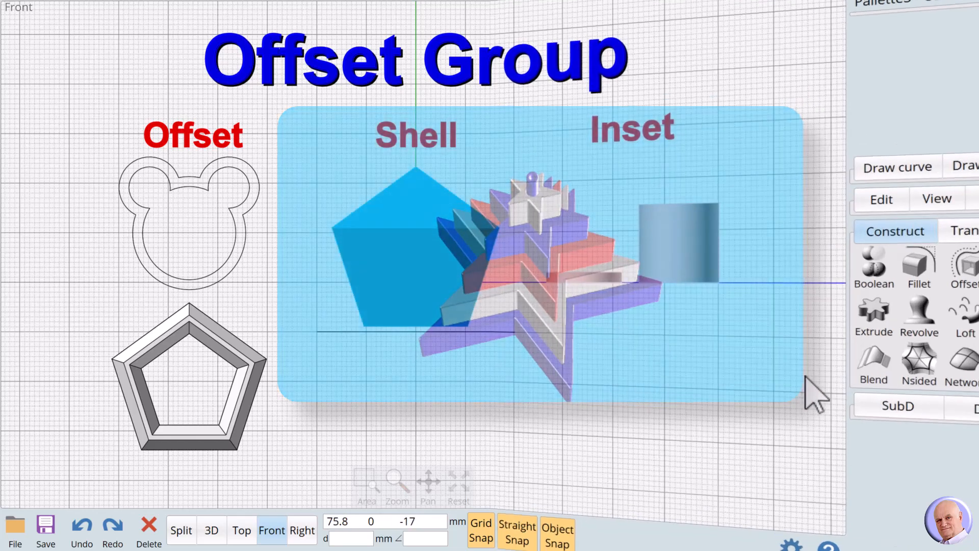
# - Start shelling the blue pentagonal solid in the Shell column and set its wall thickness to 1 mm
pyautogui.click(885, 273)
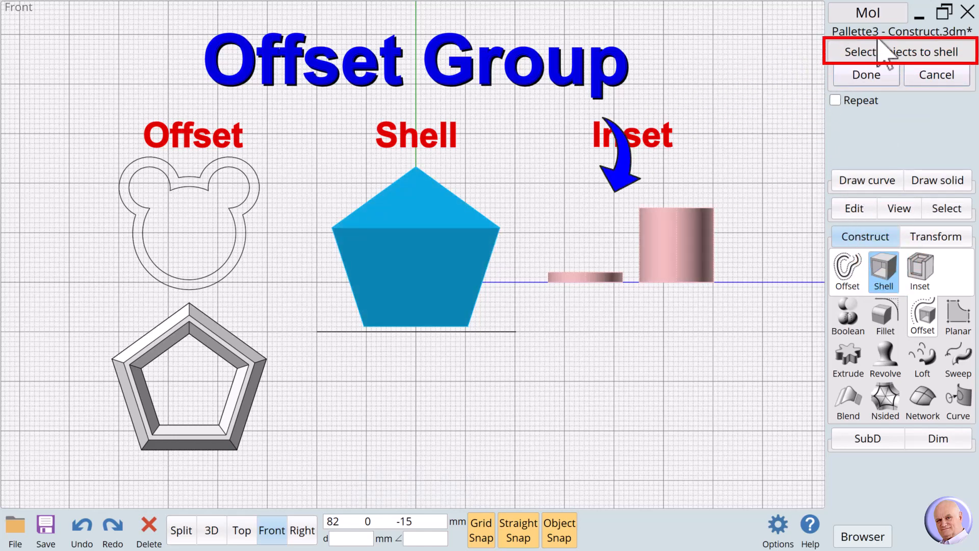
pyautogui.click(408, 212)
pyautogui.click(408, 269)
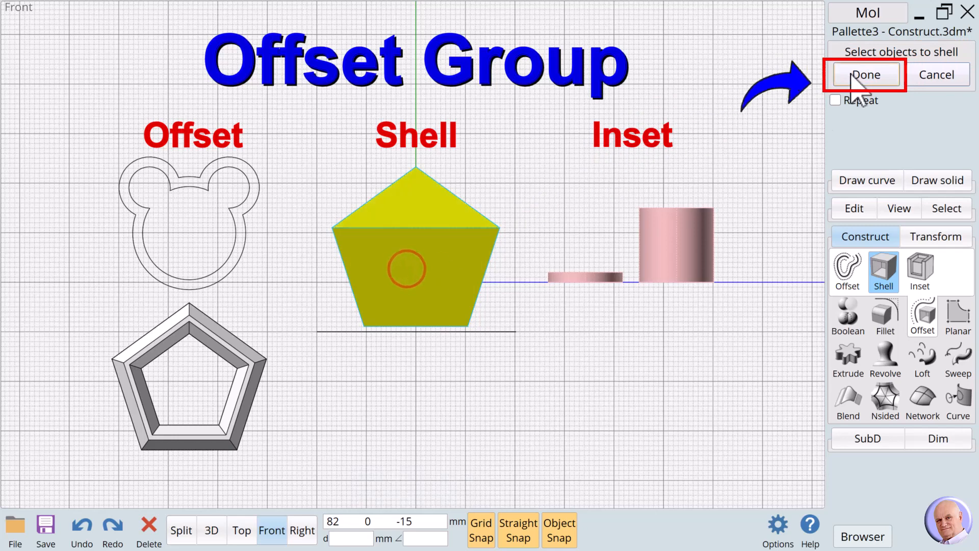
pyautogui.click(867, 75)
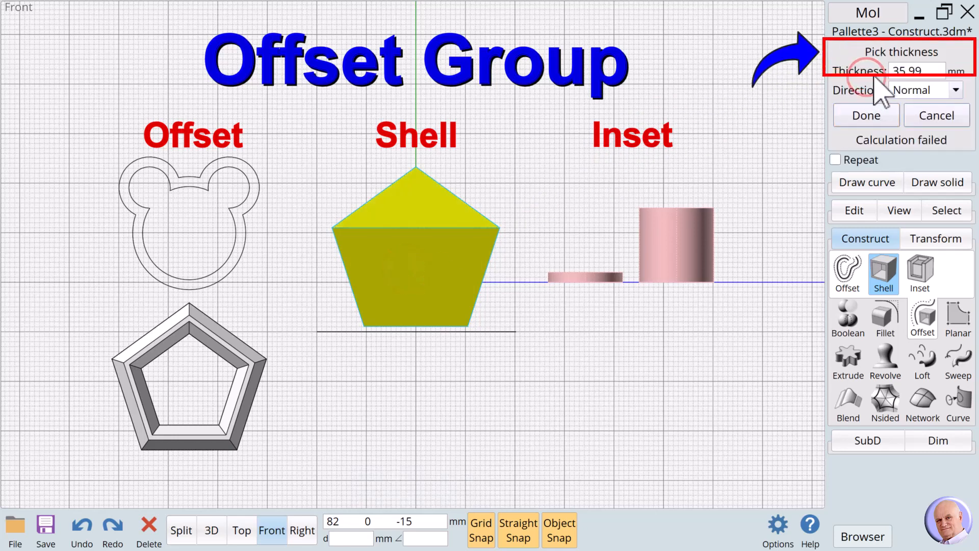
pyautogui.click(920, 71)
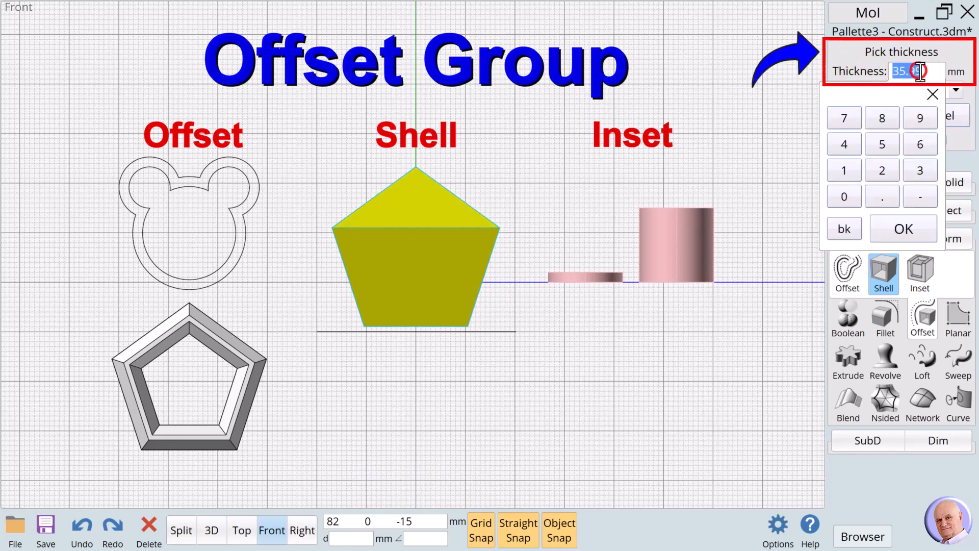
pyautogui.click(845, 171)
pyautogui.click(903, 225)
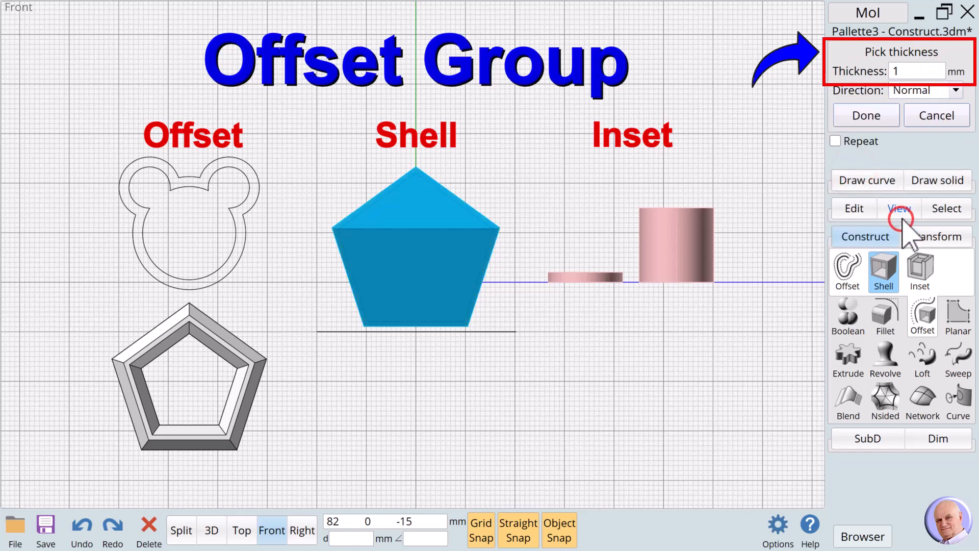
# - Change the blue solid's shell thickness to 3 mm and apply it
pyautogui.click(910, 72)
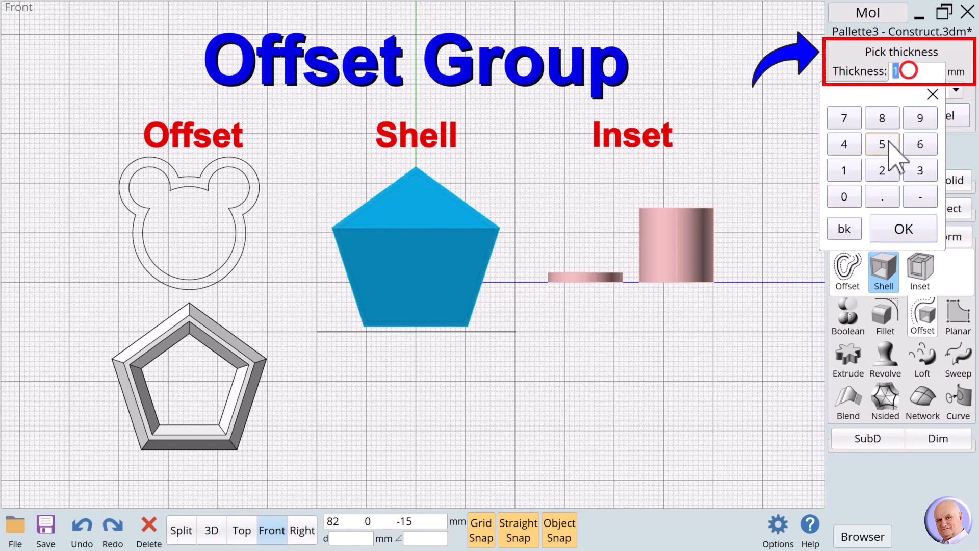
pyautogui.click(921, 171)
pyautogui.click(893, 227)
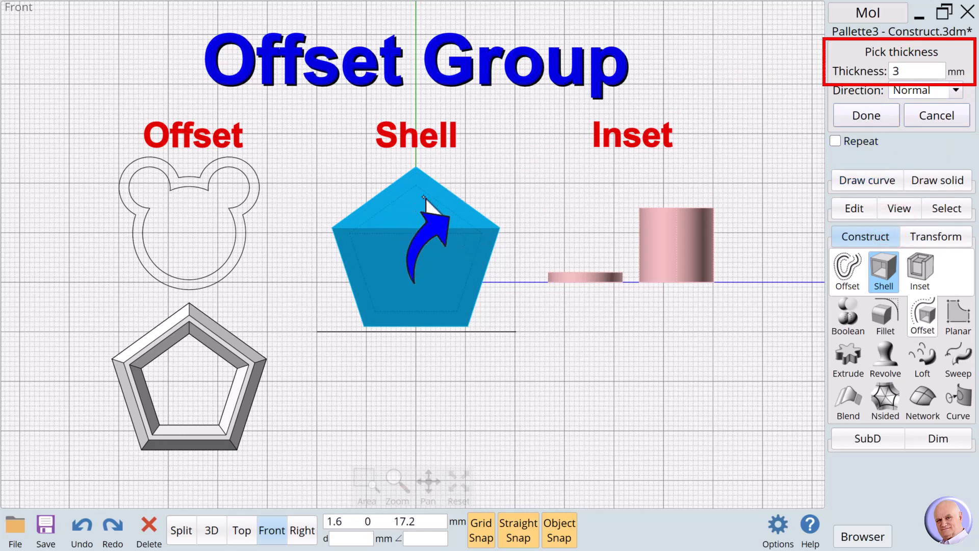
pyautogui.click(869, 117)
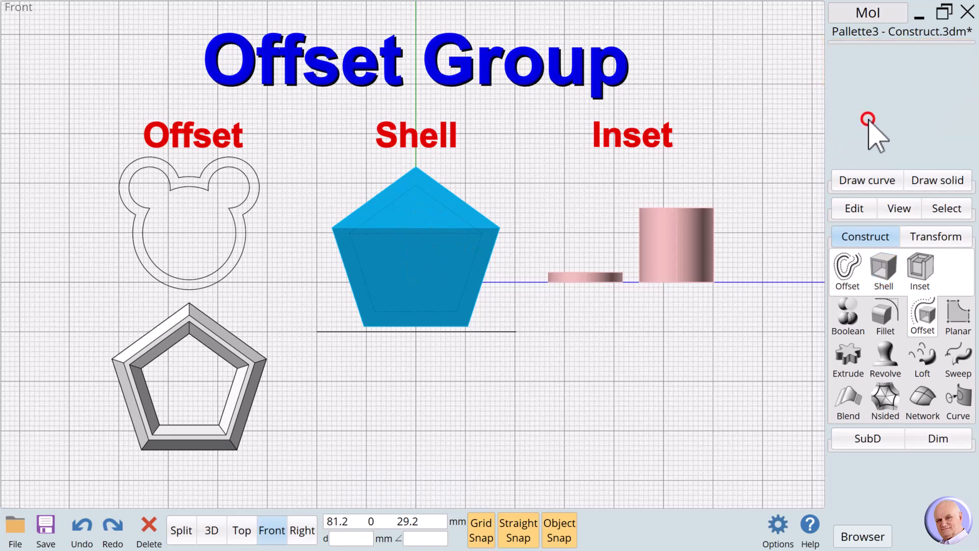
# - Cut away the front half of the shelled blue solid with a Boolean difference using the rectangle curve, and inspect its interior in 3D
pyautogui.click(241, 530)
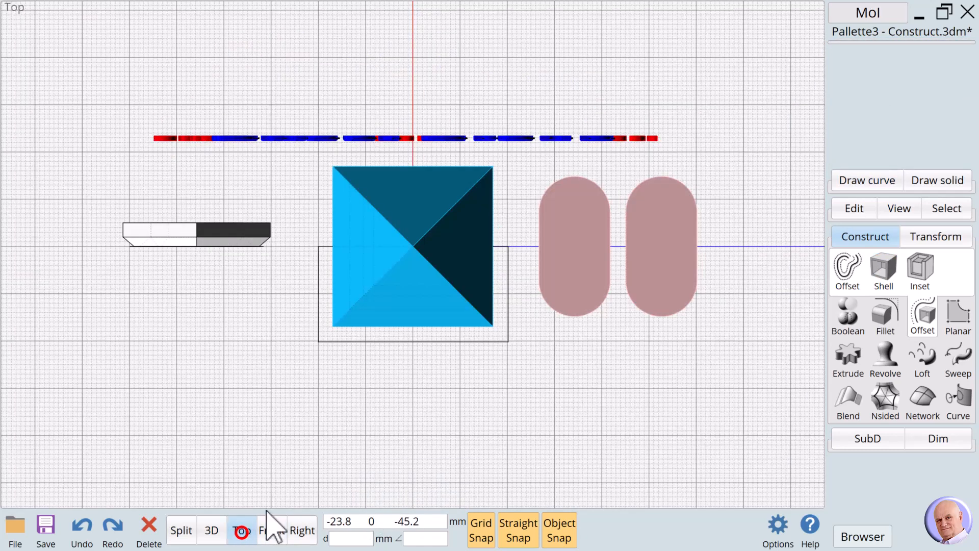
pyautogui.click(516, 384)
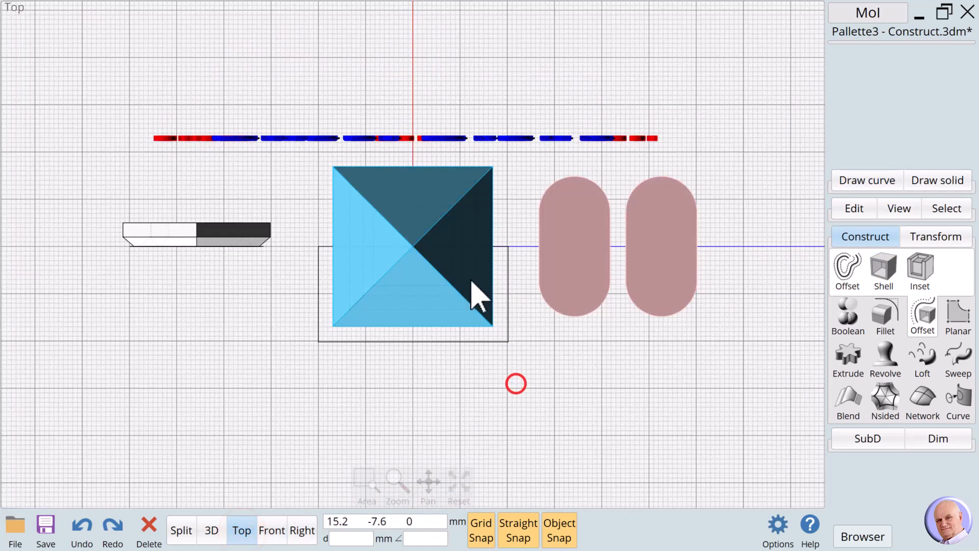
pyautogui.click(848, 316)
pyautogui.click(848, 268)
pyautogui.click(465, 342)
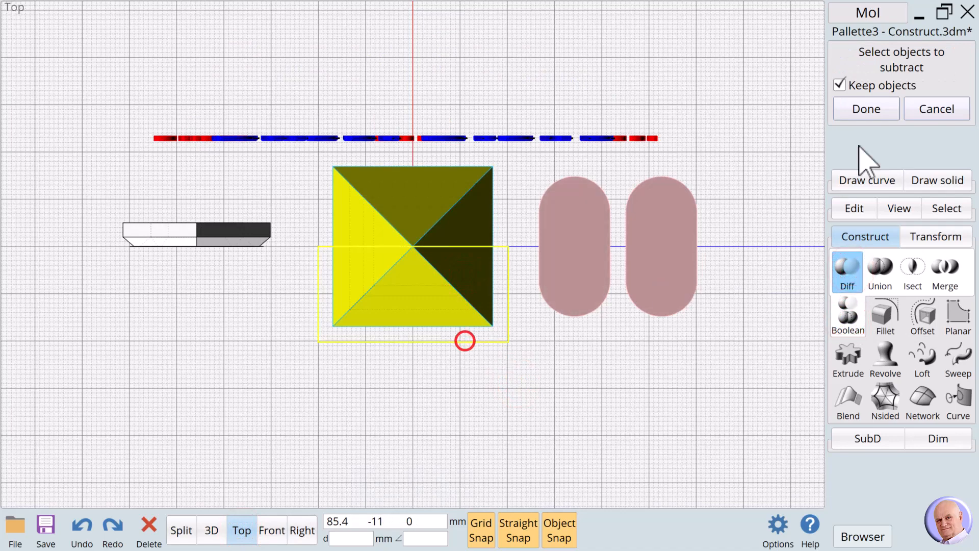
pyautogui.click(868, 108)
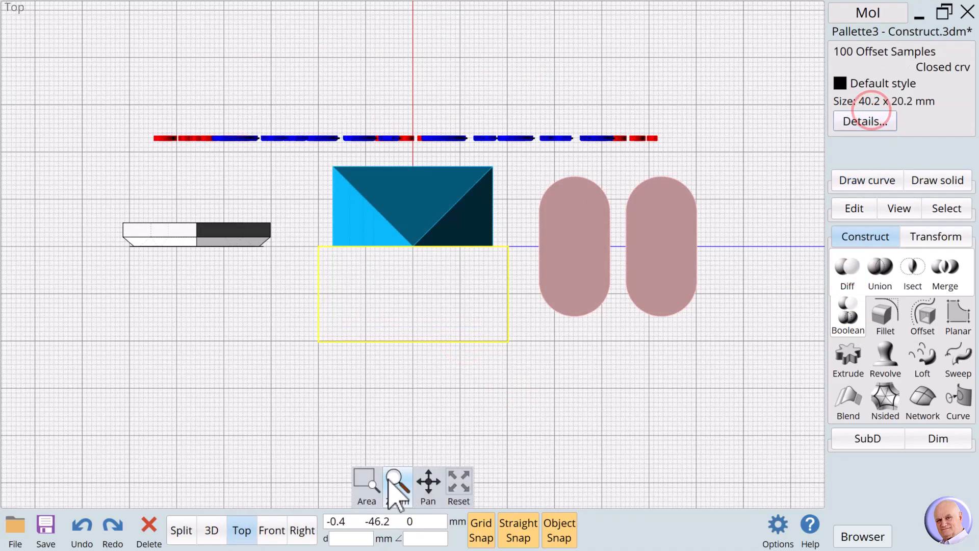
pyautogui.click(212, 531)
pyautogui.moveTo(444, 490); pyautogui.dragTo(444, 487)
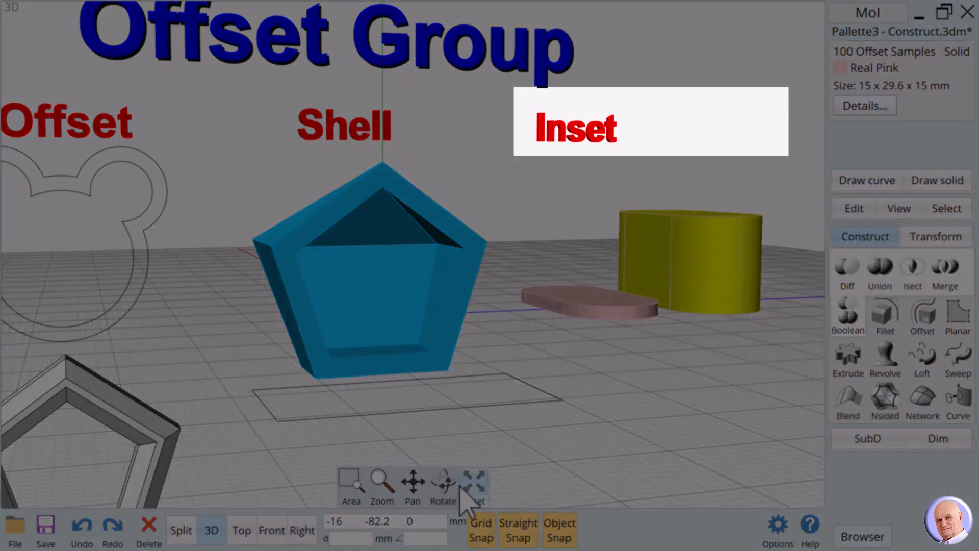
# - Start an inward inset on the top face of the tall pink rounded solid in the Inset column with a thickness of 2 mm
pyautogui.click(462, 487)
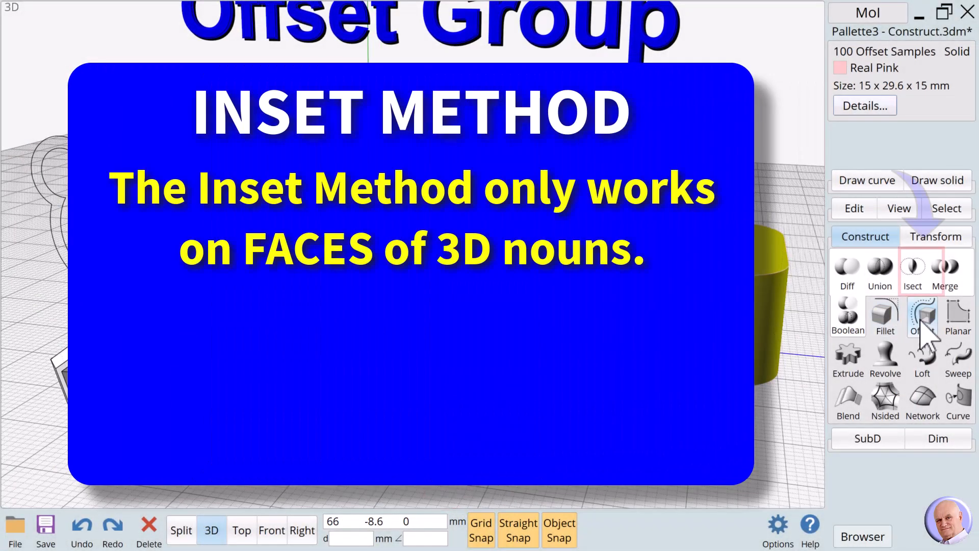
pyautogui.click(922, 327)
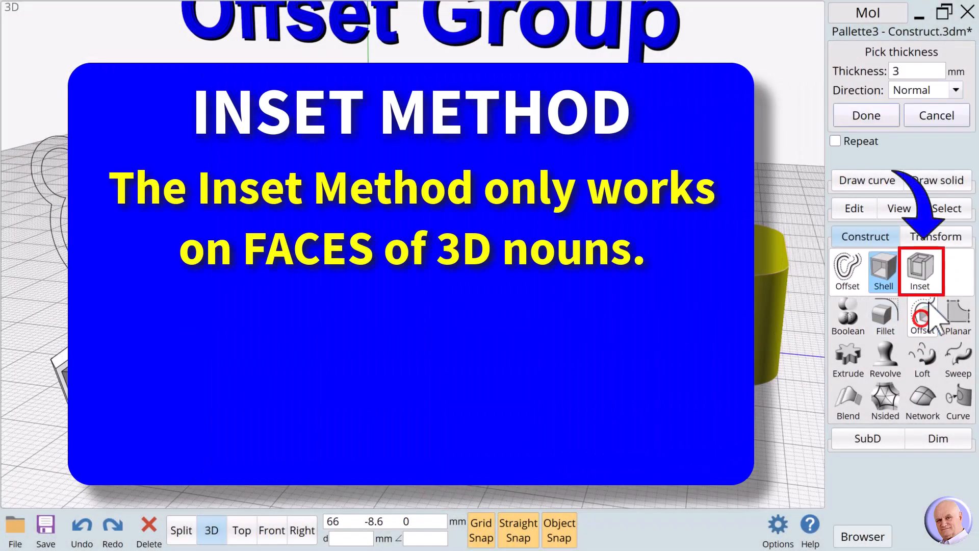
pyautogui.click(921, 270)
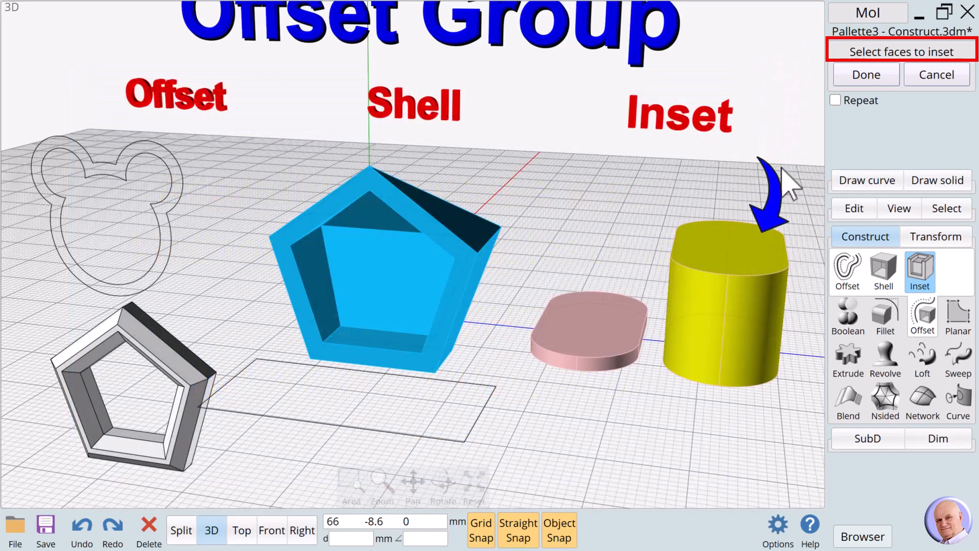
pyautogui.click(715, 246)
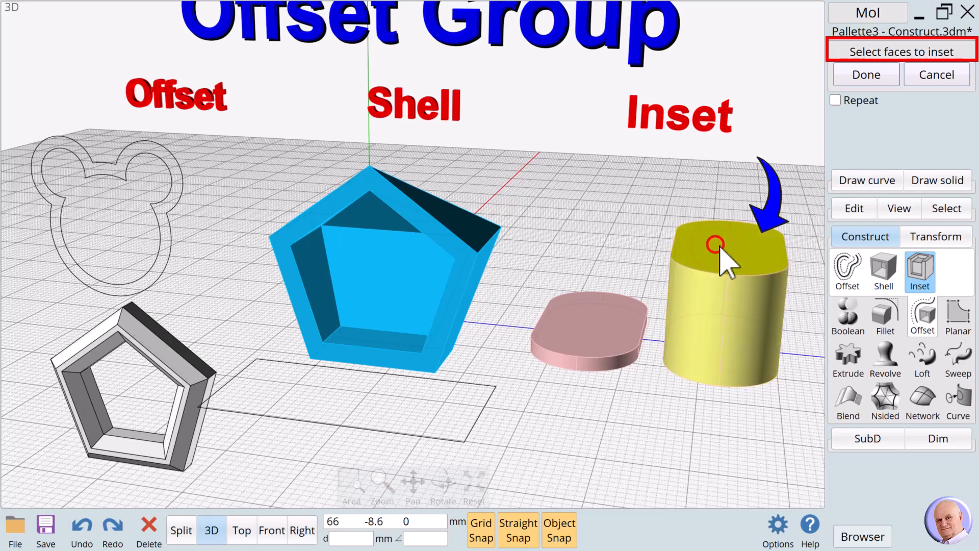
pyautogui.click(739, 239)
pyautogui.click(877, 78)
pyautogui.click(896, 71)
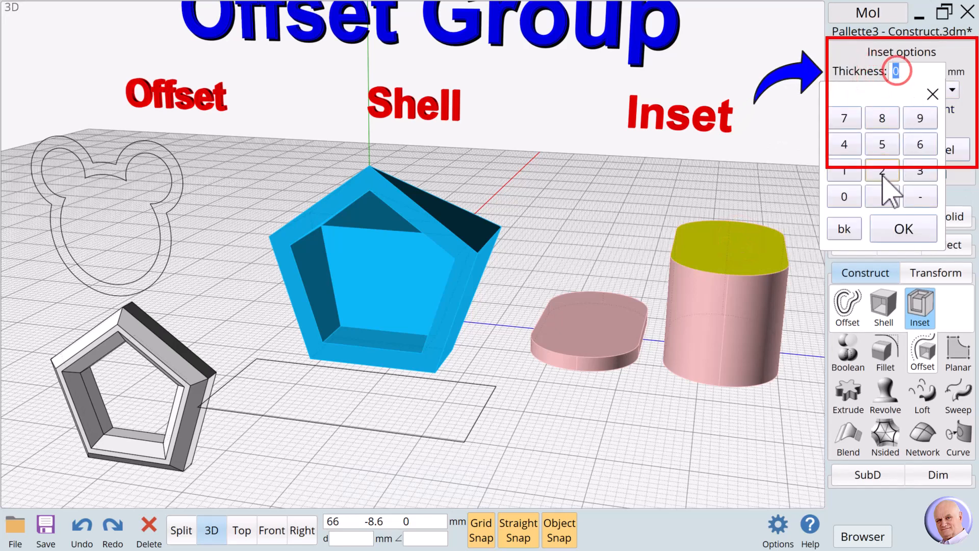
pyautogui.click(897, 229)
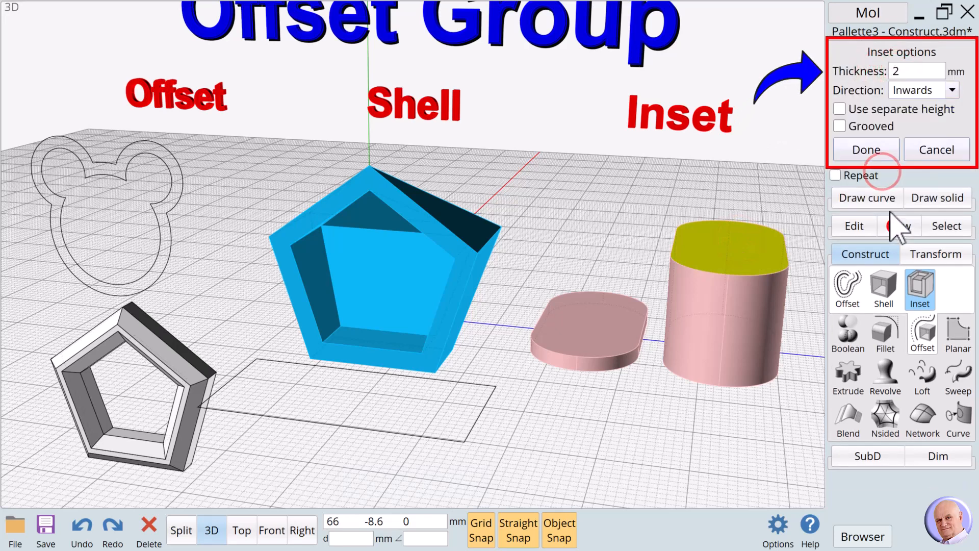
# - Give the tall pink solid's inset a separate height of 13 mm and look into the cavity from above
pyautogui.click(839, 109)
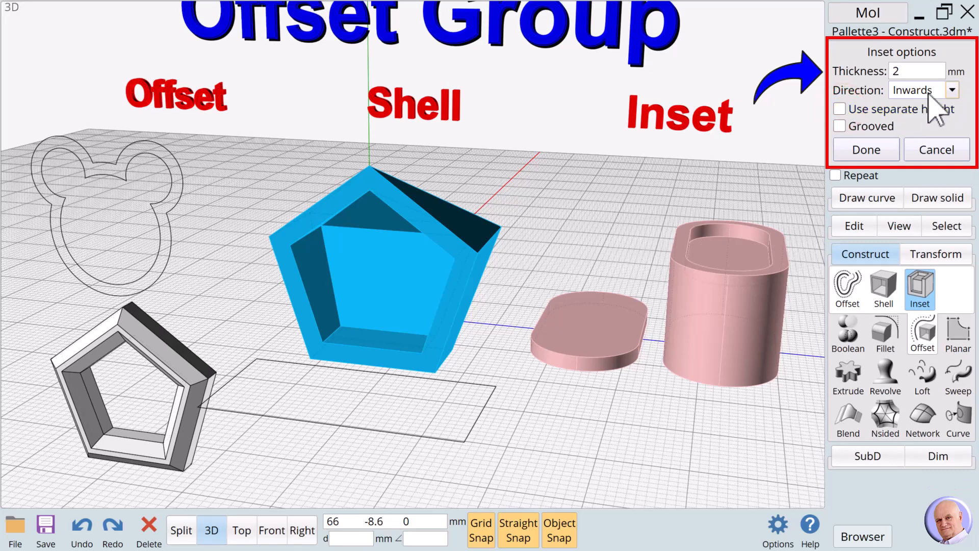
pyautogui.click(839, 108)
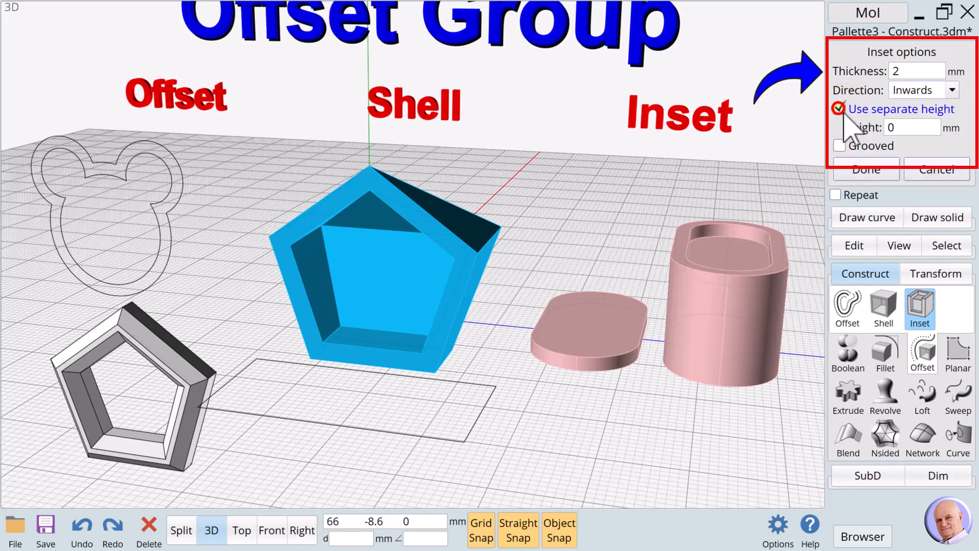
pyautogui.click(899, 127)
pyautogui.click(916, 227)
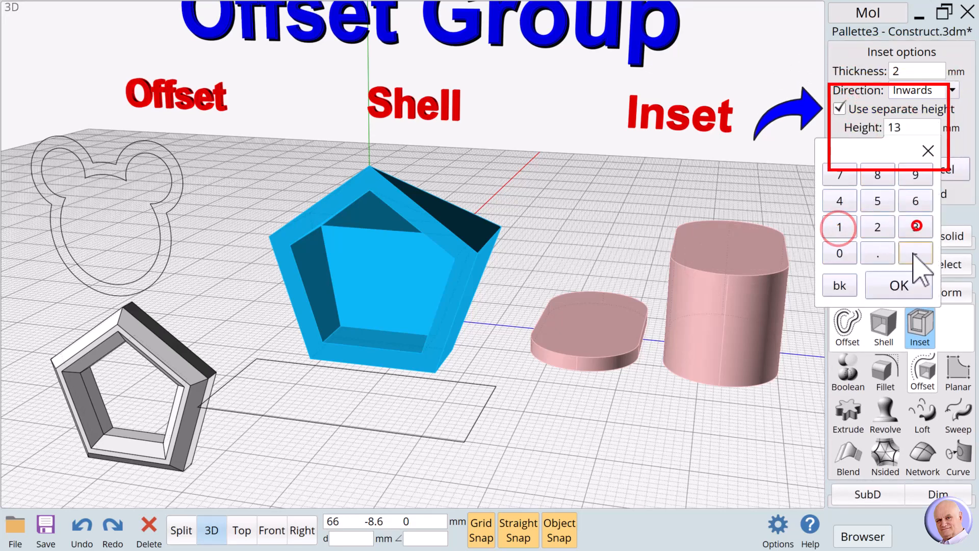
pyautogui.click(900, 285)
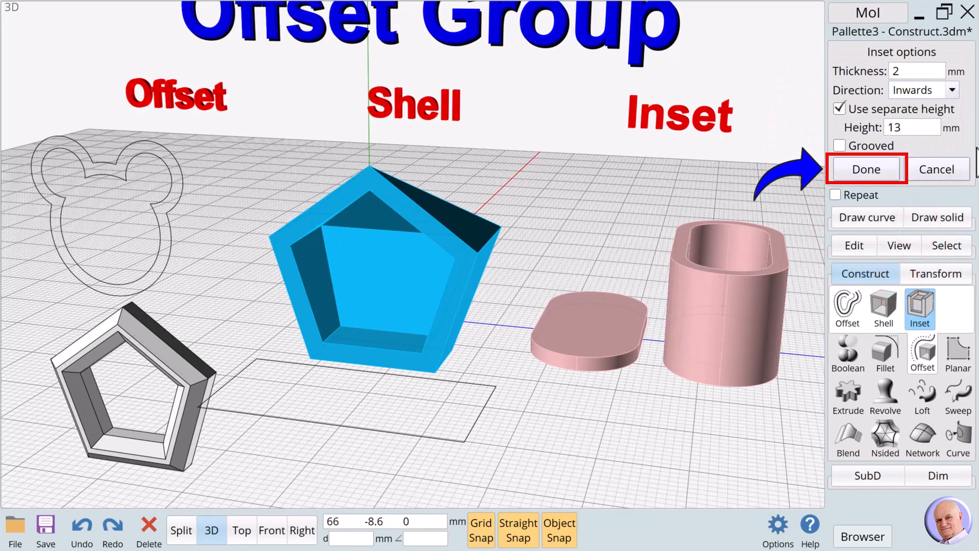
pyautogui.moveTo(496, 497)
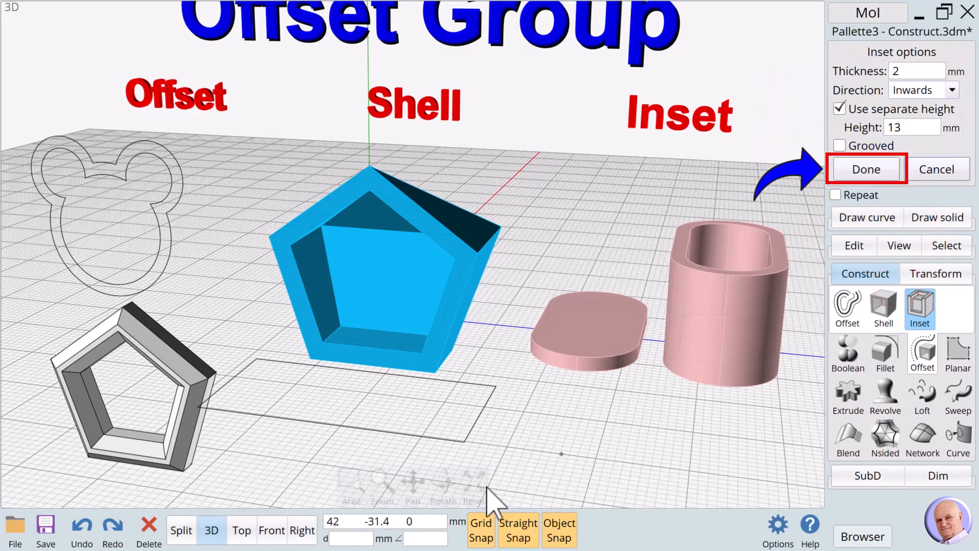
pyautogui.moveTo(447, 486); pyautogui.dragTo(442, 487)
# - Inset the flat pink lid's top face outwards with a thickness of 2.4 mm and turn off the separate height
pyautogui.click(913, 90)
pyautogui.click(913, 121)
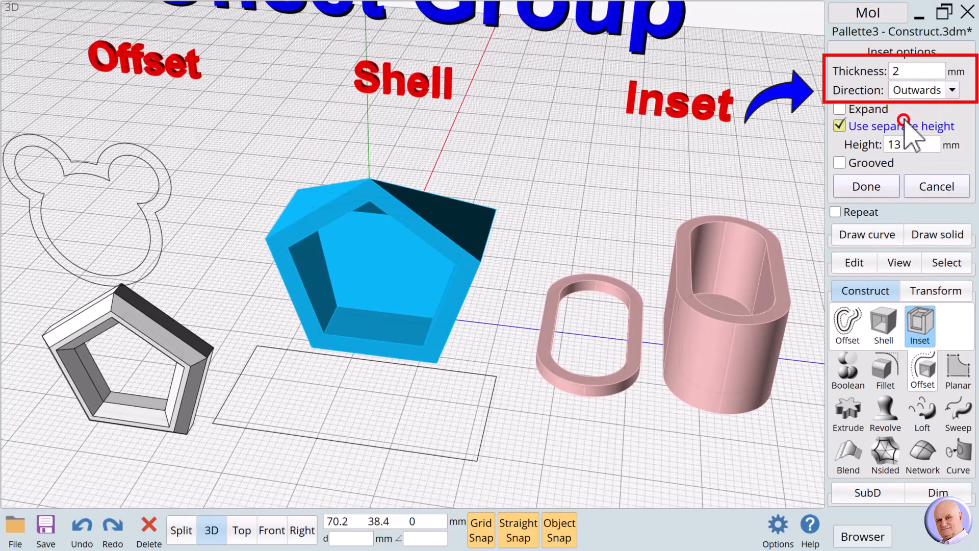
pyautogui.click(914, 74)
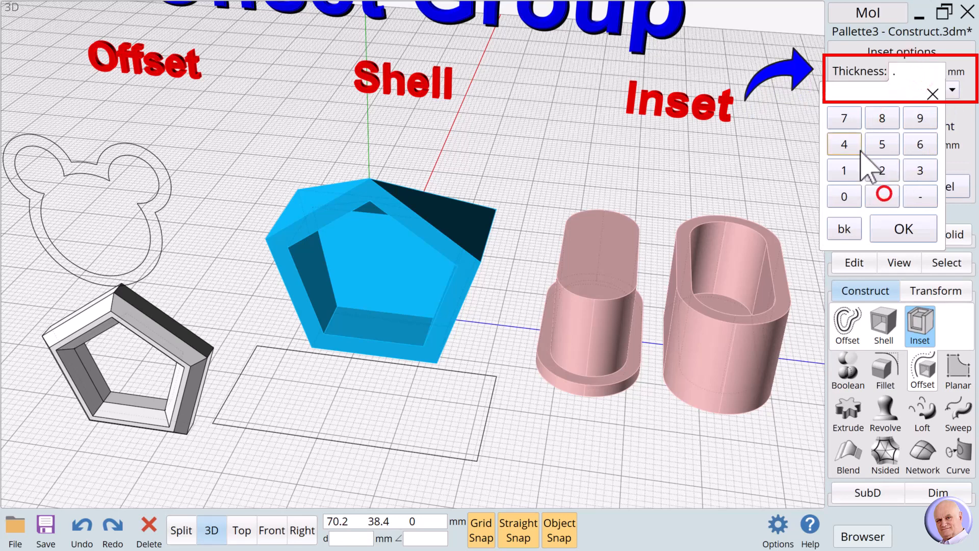
pyautogui.click(849, 150)
pyautogui.click(902, 228)
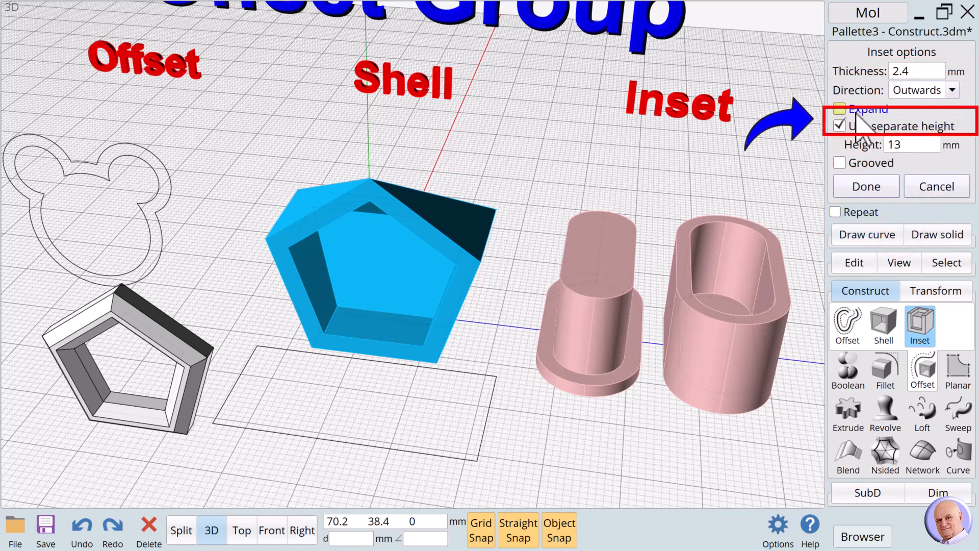
pyautogui.click(839, 125)
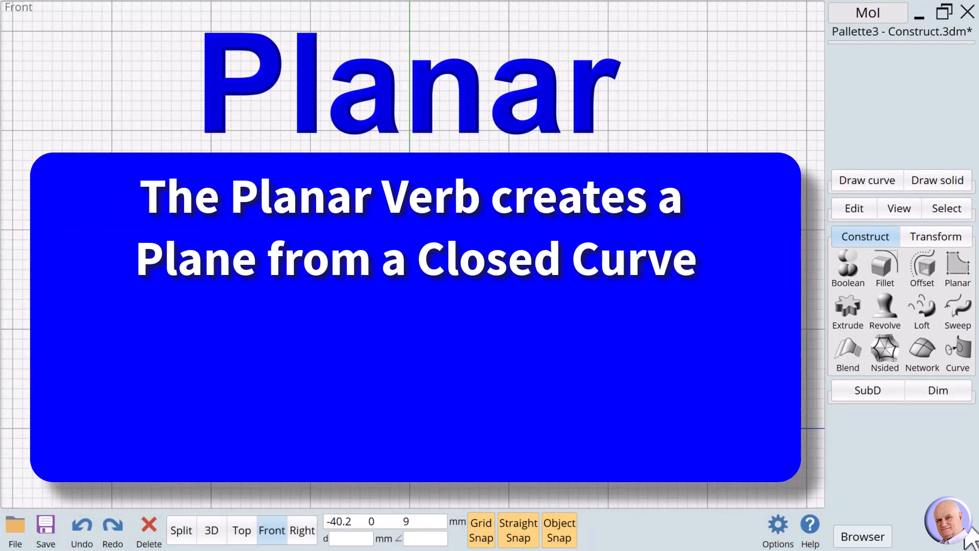
# - Create planar faces from the green and blue closed triangular curves of the pyramid in the 3D view
pyautogui.click(958, 266)
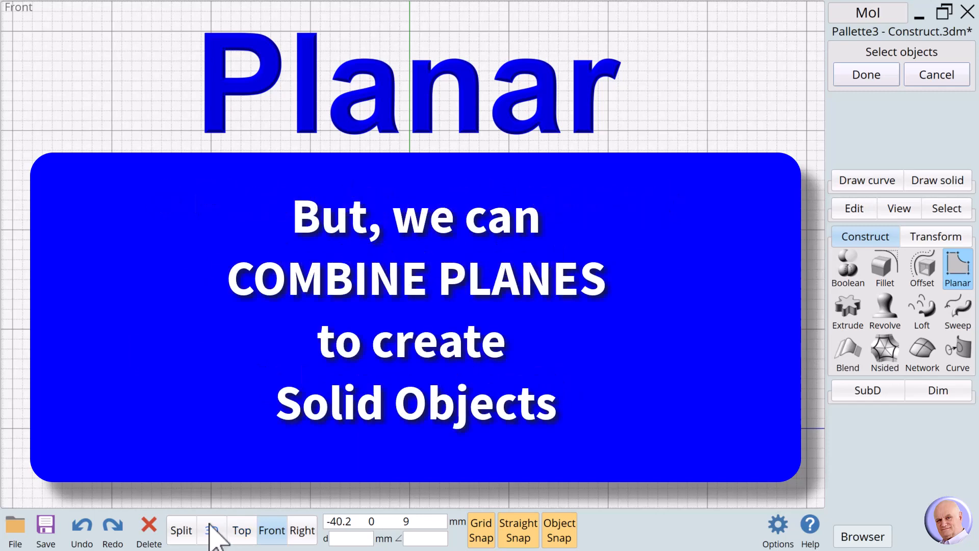
pyautogui.click(210, 528)
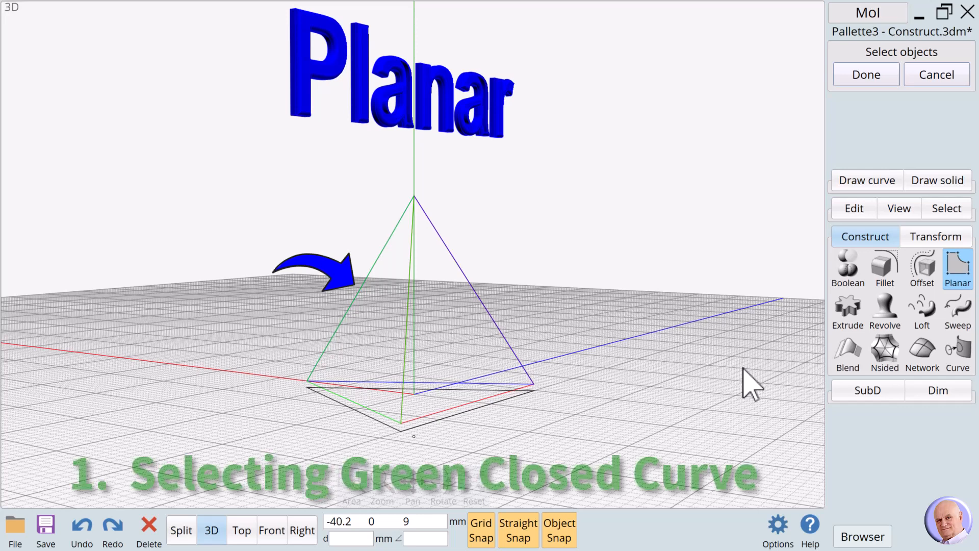
pyautogui.click(361, 280)
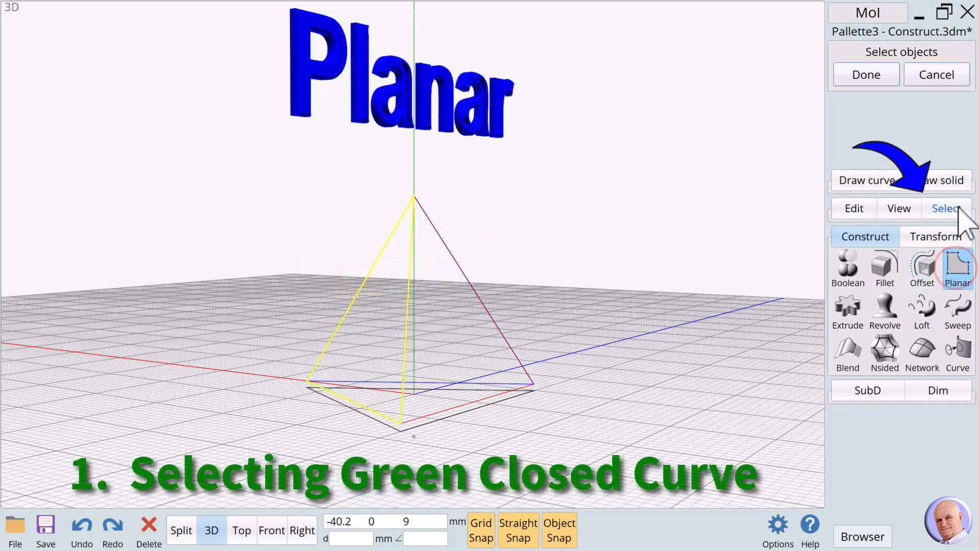
pyautogui.click(870, 75)
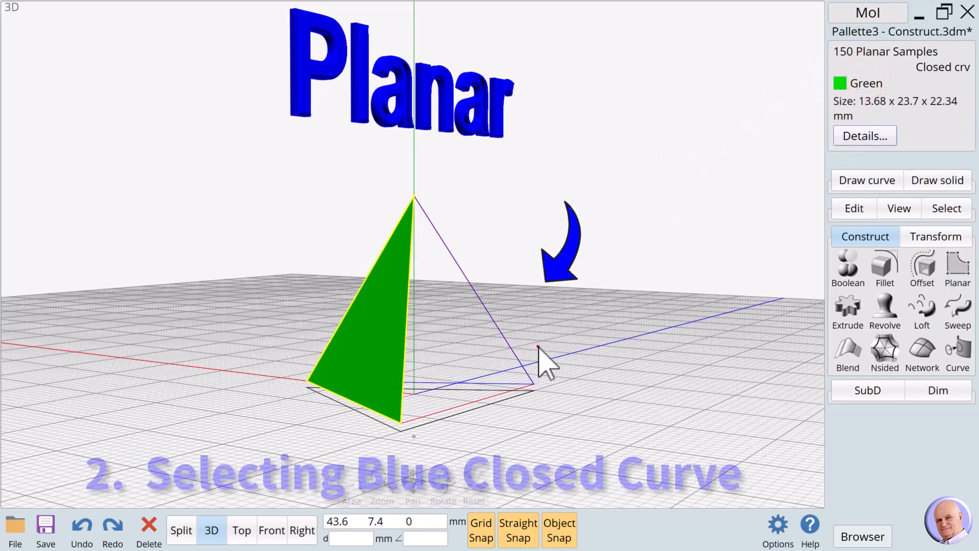
pyautogui.click(509, 343)
pyautogui.click(944, 263)
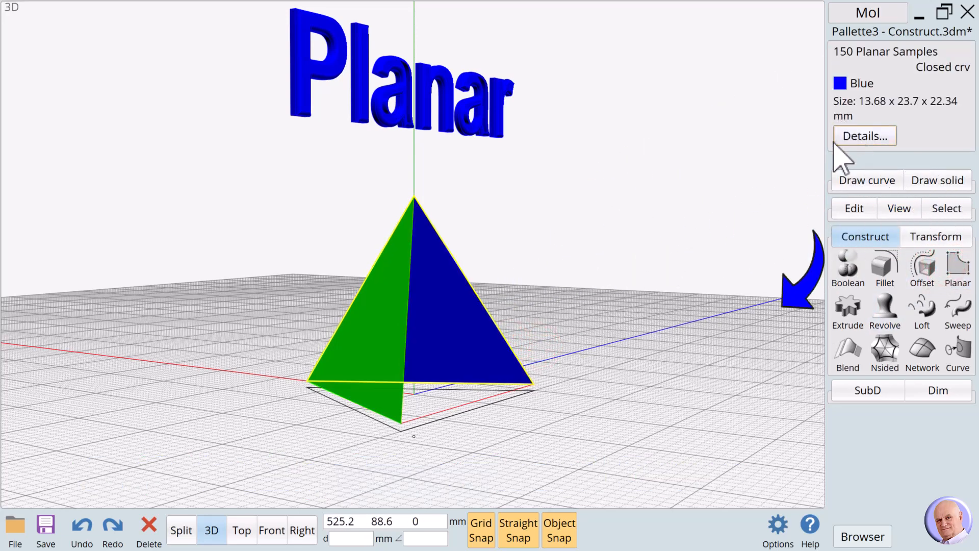
# - Create planar faces from the pyramid's red closed curve and the default-style closed curve beneath it
pyautogui.click(565, 432)
pyautogui.click(481, 396)
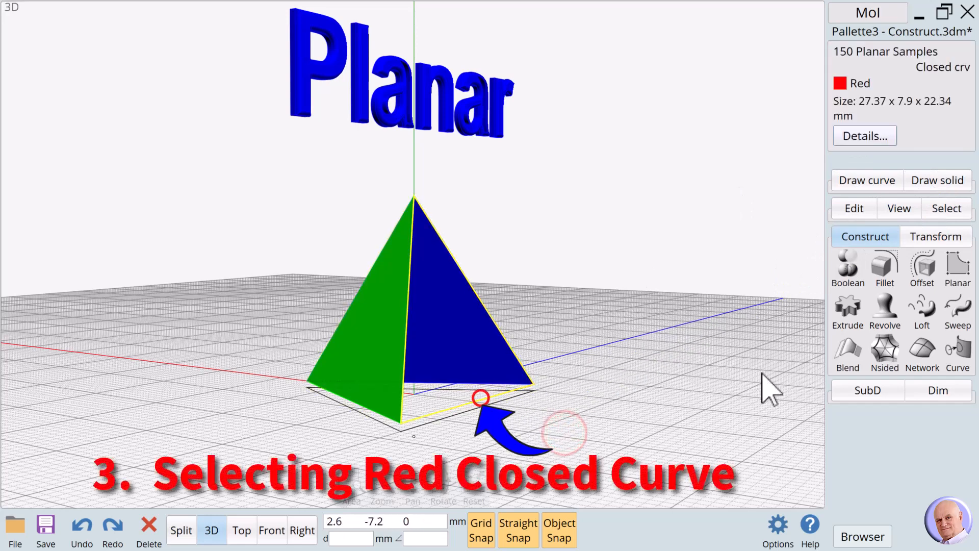
pyautogui.click(958, 271)
pyautogui.click(658, 393)
pyautogui.click(512, 400)
pyautogui.click(960, 270)
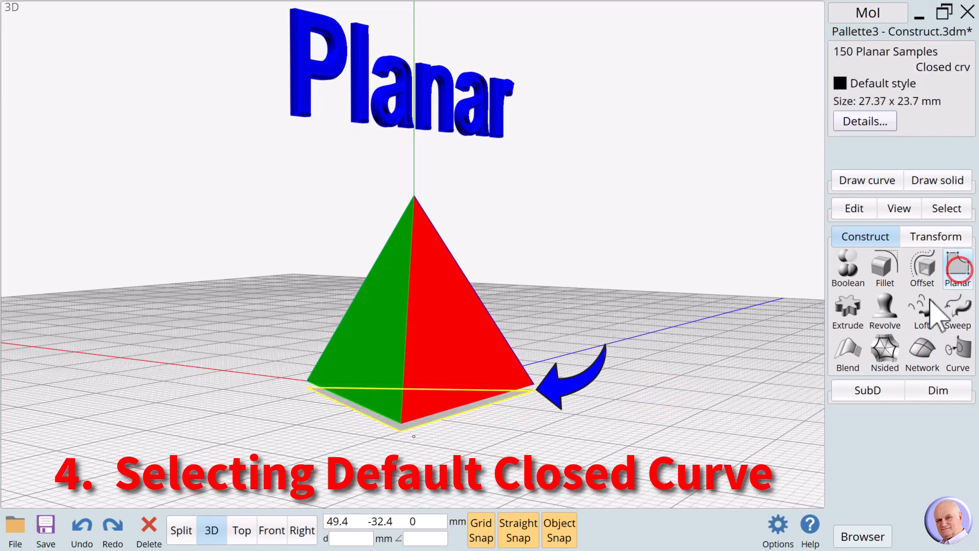
pyautogui.click(673, 417)
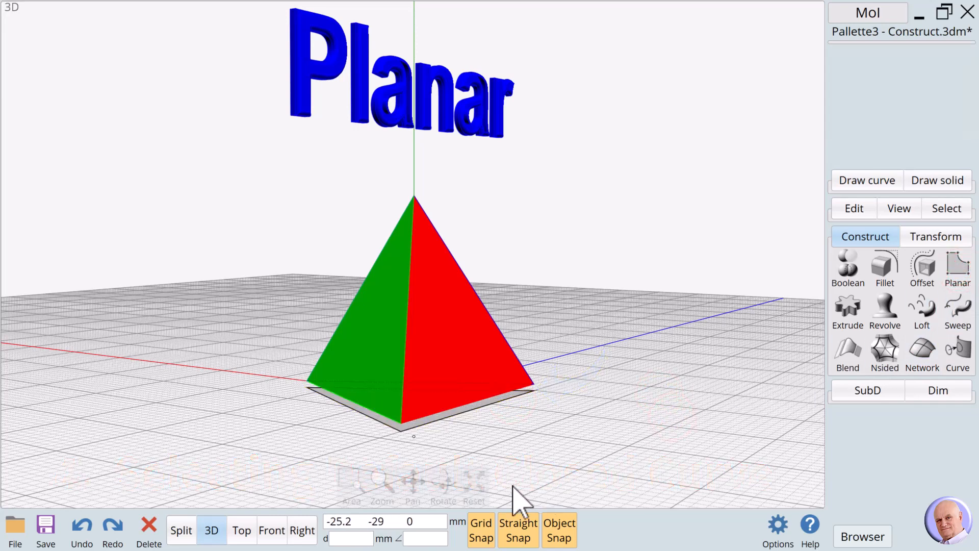
# - Align the loose base surface in the front view, using Bottom alignment, to the lower edge of the pyramid's side faces
pyautogui.scroll(3, 456, 433)
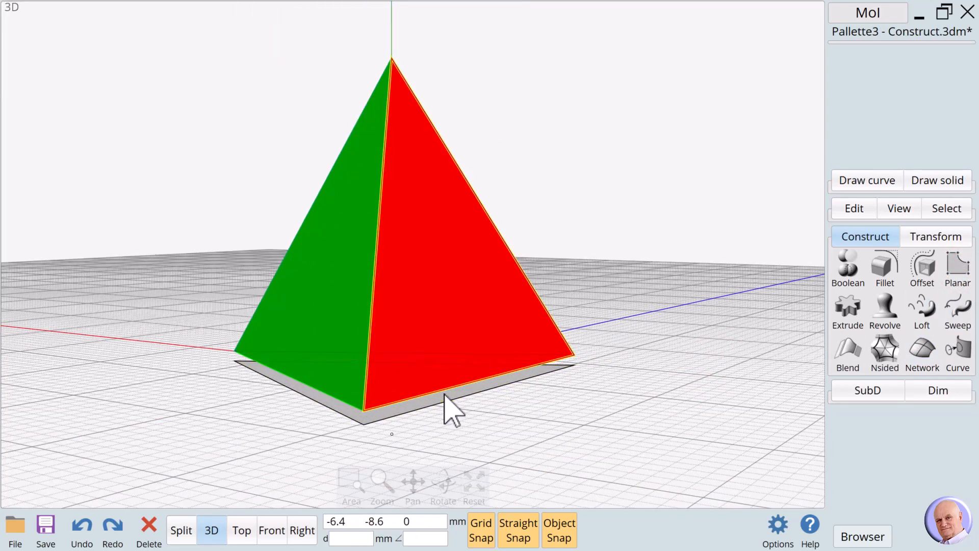
pyautogui.click(446, 396)
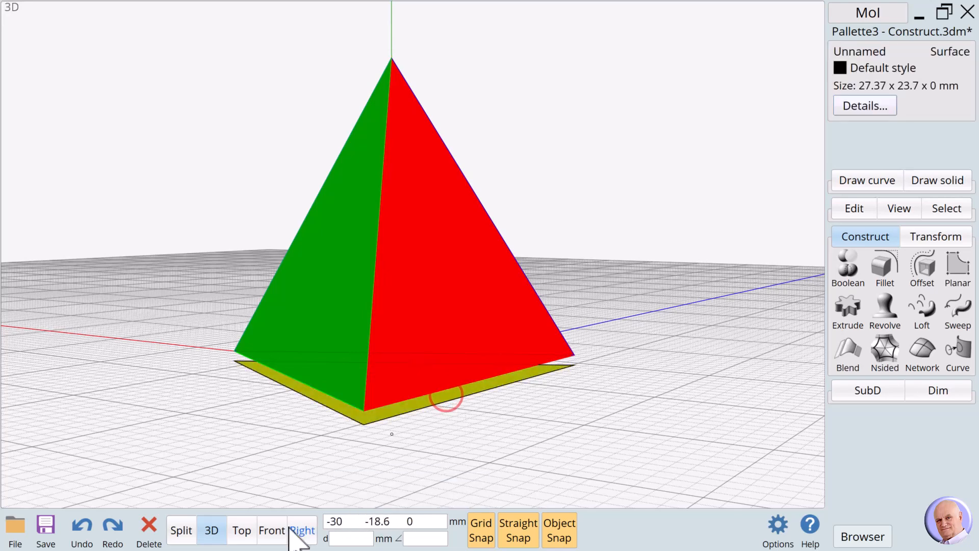
pyautogui.click(273, 530)
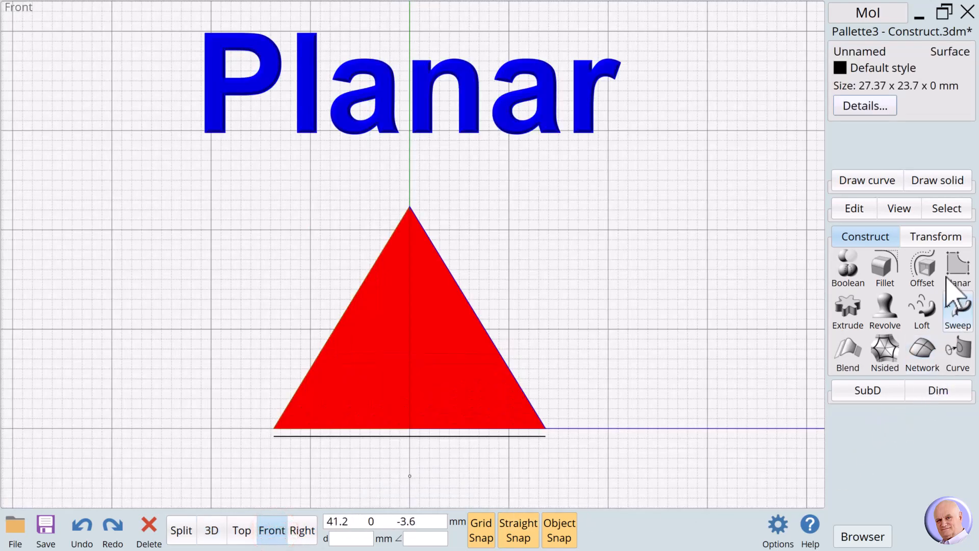
pyautogui.click(936, 235)
pyautogui.click(922, 313)
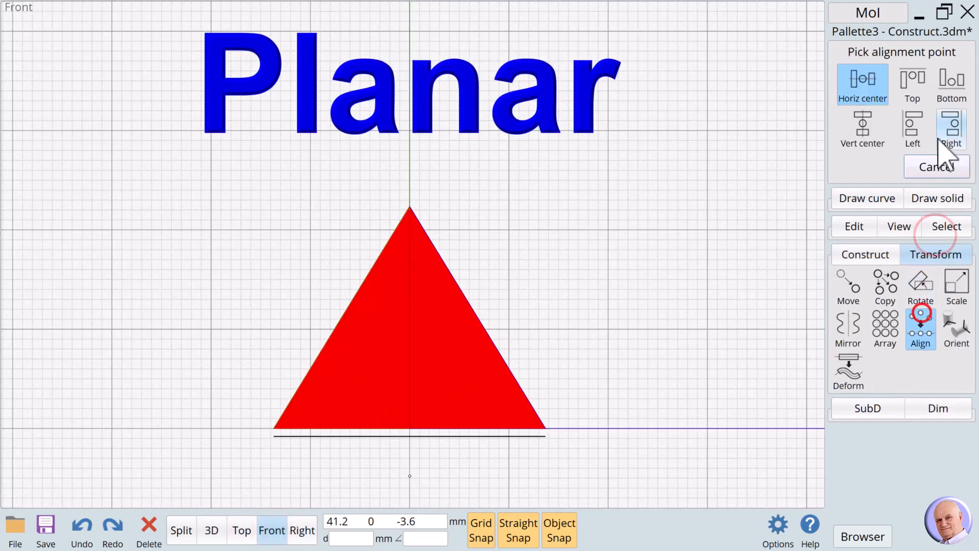
pyautogui.click(952, 81)
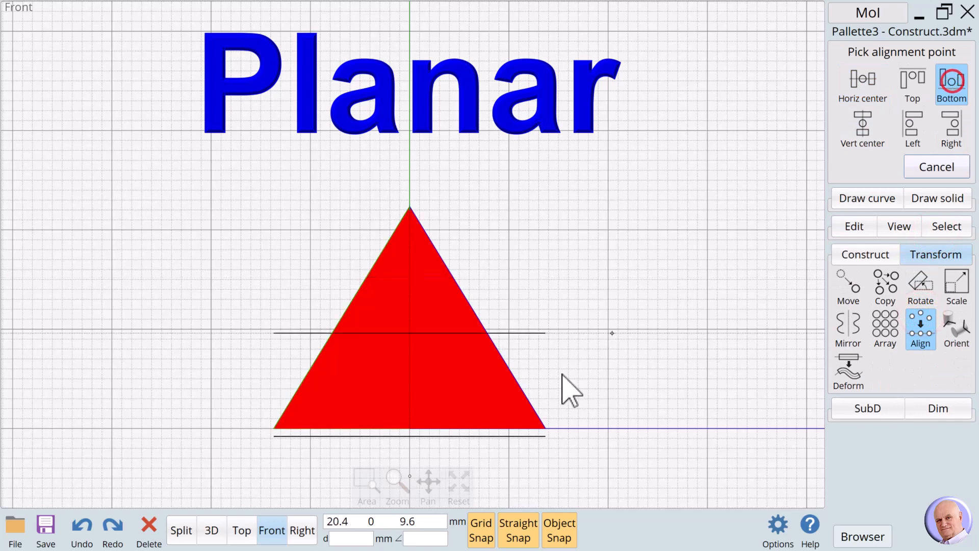
pyautogui.click(544, 430)
pyautogui.click(585, 429)
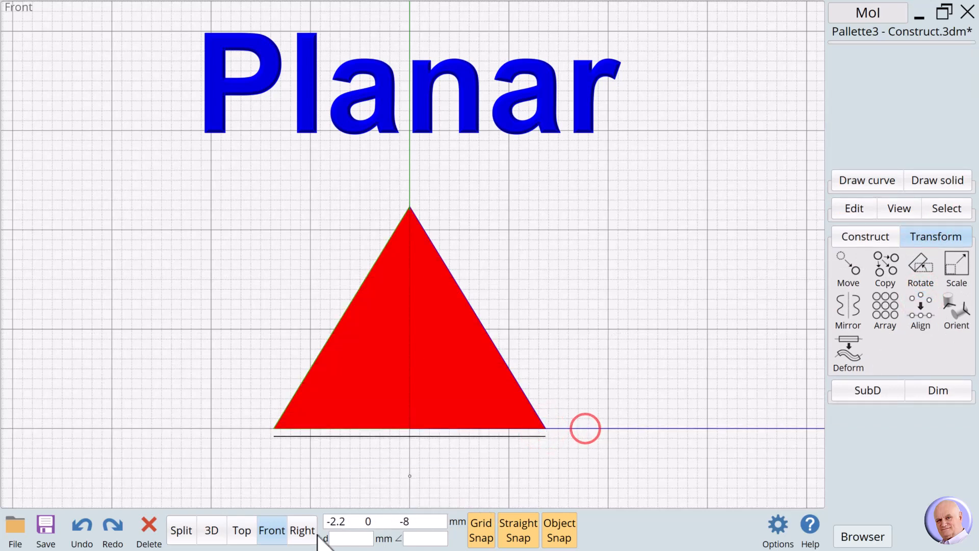
# - Select all four pyramid surfaces from below and behind in 3D and combine them with a Boolean union
pyautogui.click(211, 530)
pyautogui.click(211, 530)
pyautogui.moveTo(444, 491)
pyautogui.mouseDown()
pyautogui.moveTo(449, 521)
pyautogui.moveTo(444, 479)
pyautogui.moveTo(448, 489)
pyautogui.mouseUp()
pyautogui.click(351, 369)
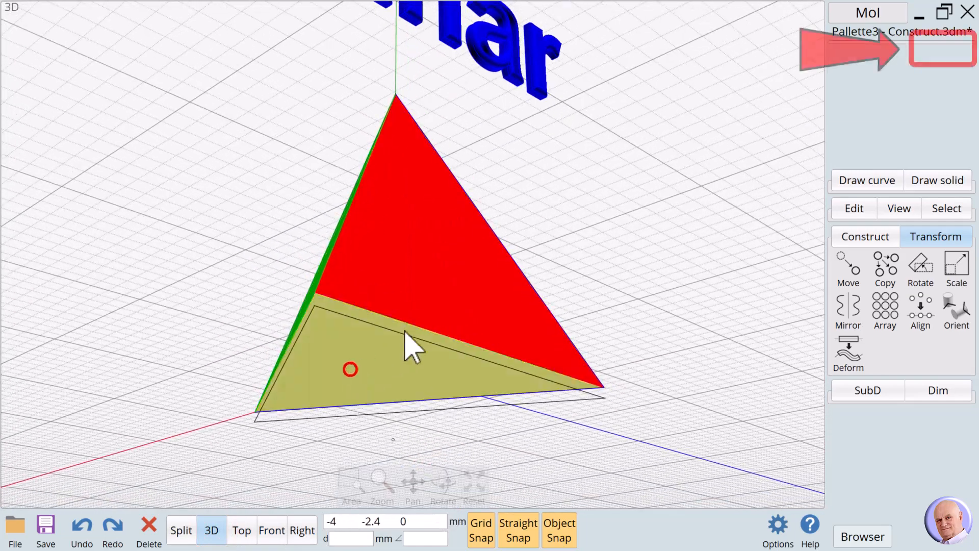
pyautogui.click(416, 289)
pyautogui.moveTo(445, 489); pyautogui.dragTo(406, 475)
pyautogui.click(356, 328)
pyautogui.click(388, 347)
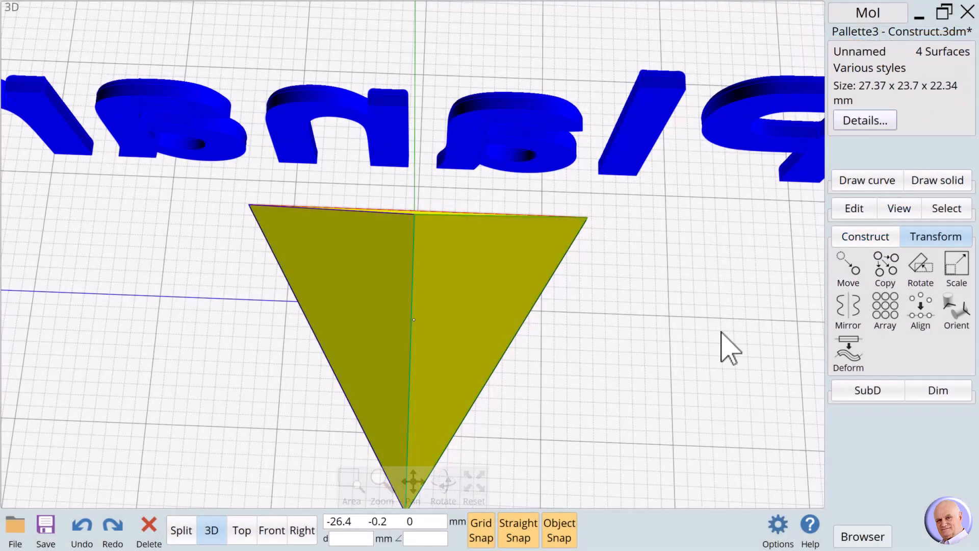
pyautogui.click(851, 239)
pyautogui.click(848, 270)
pyautogui.click(848, 270)
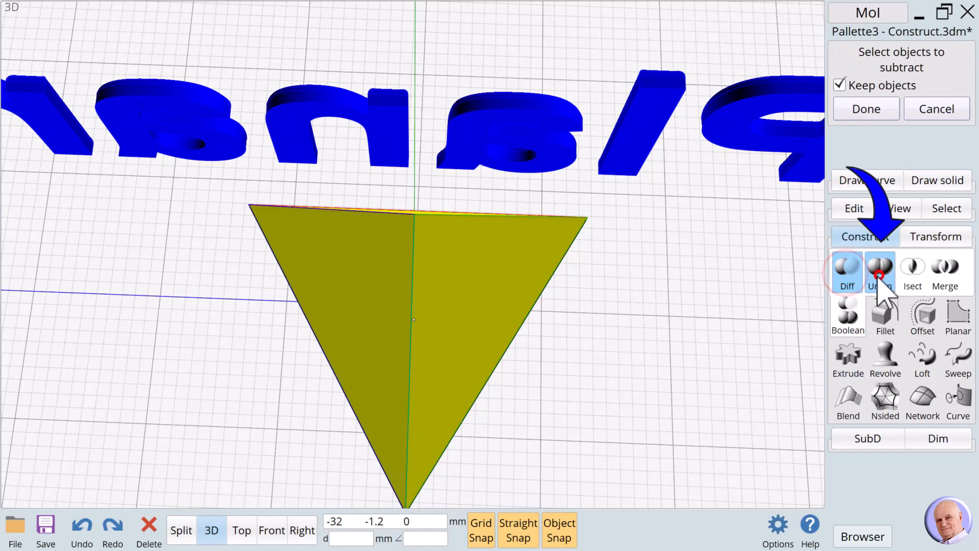
pyautogui.press('Escape')
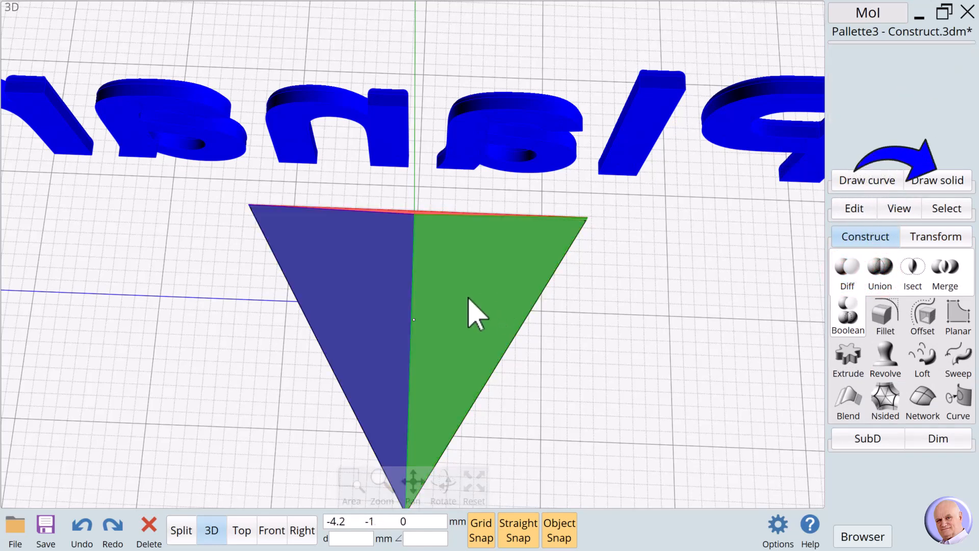
# - Select the combined pyramid, return to the front view and check its object type in the properties
pyautogui.click(468, 296)
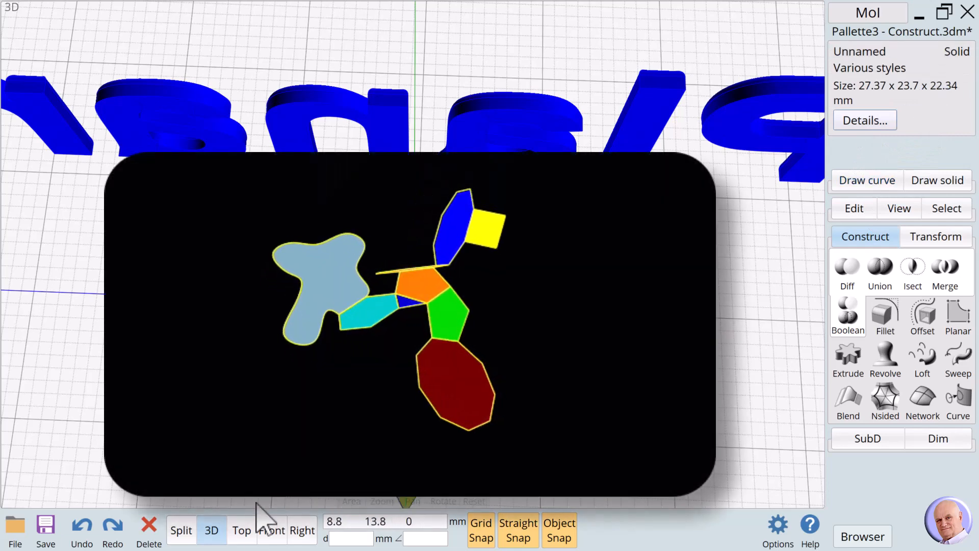
pyautogui.click(271, 532)
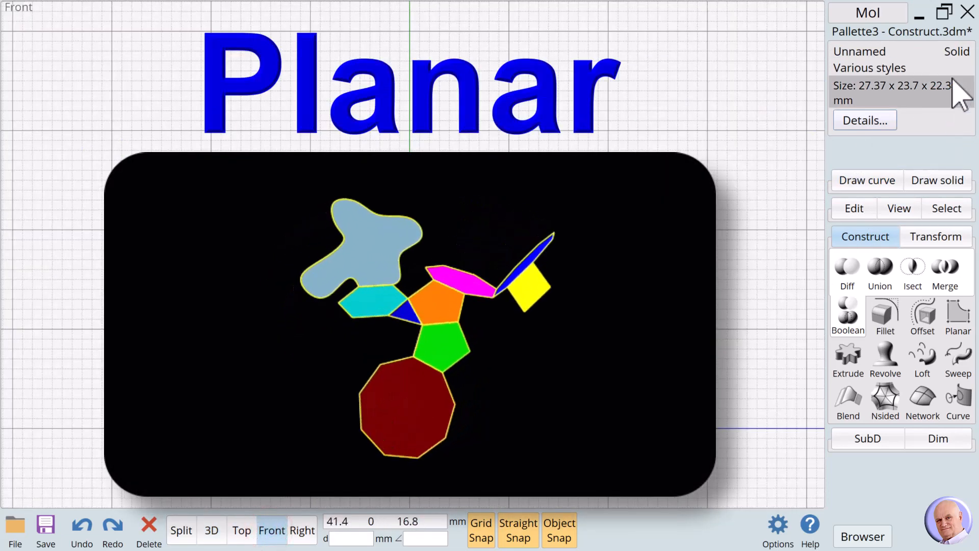
pyautogui.click(952, 52)
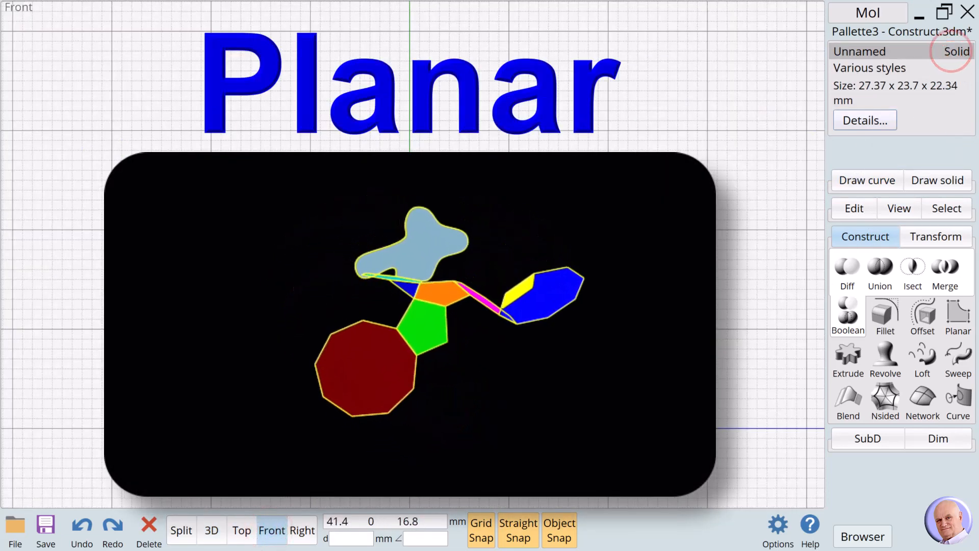